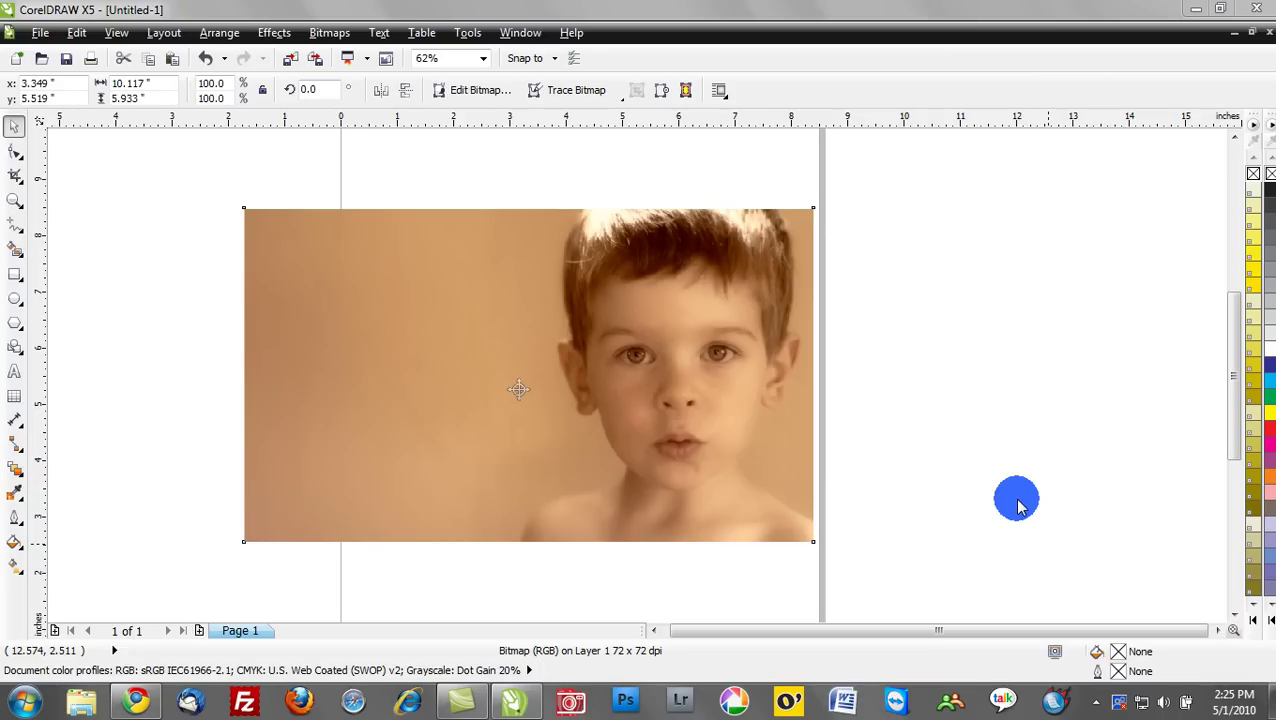
# Step: Select the photo of the boy and open it for bitmap editing in a maximized Corel PHOTO-PAINT window
pyautogui.click(918, 249)
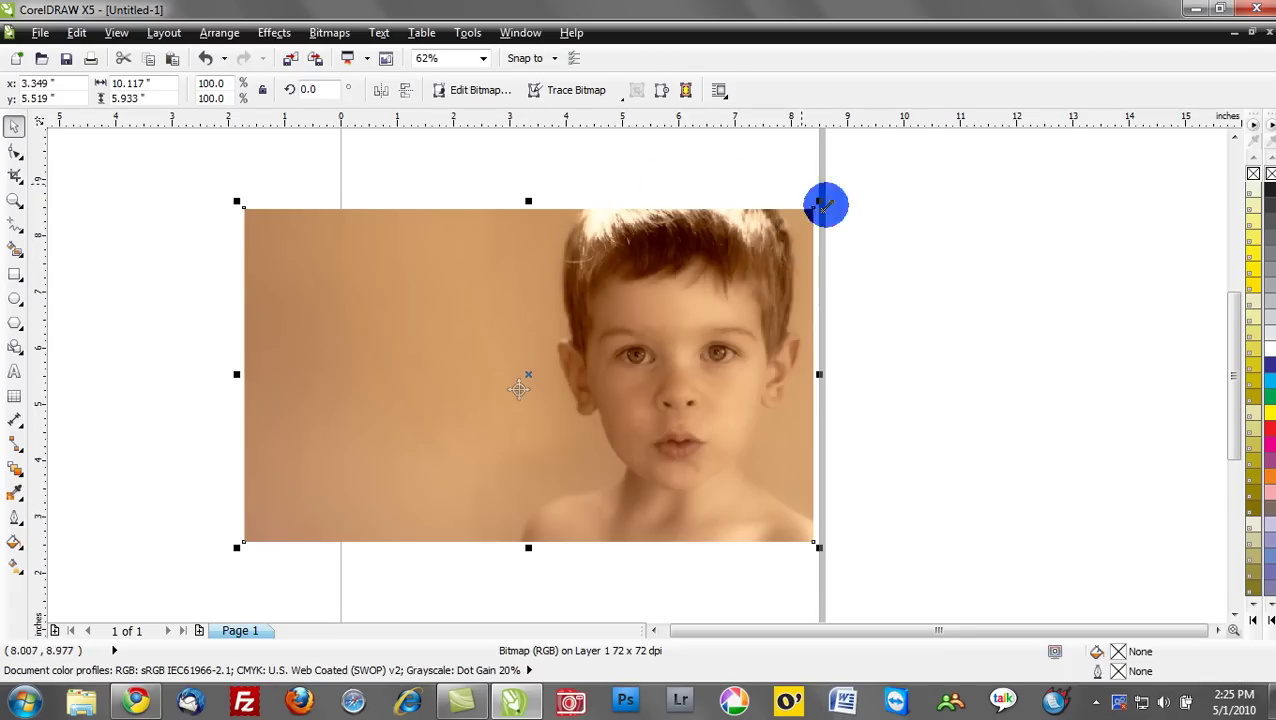
pyautogui.click(877, 242)
pyautogui.click(470, 306)
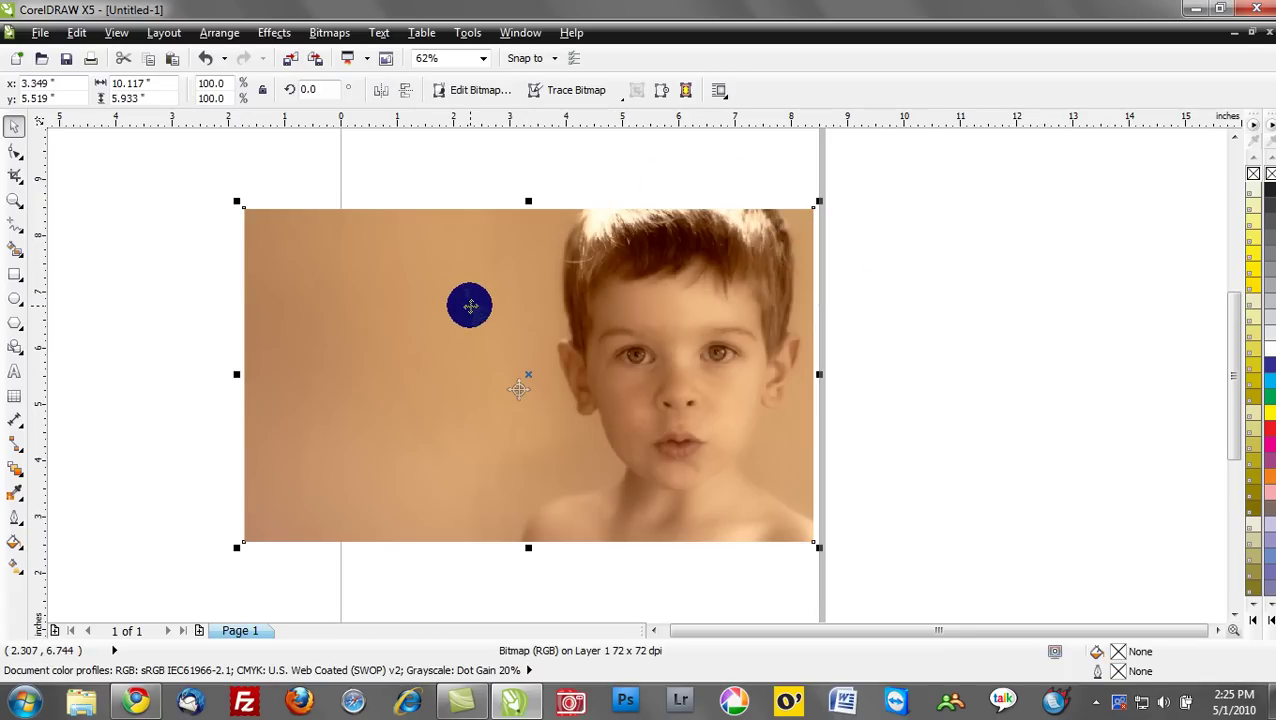
pyautogui.click(472, 90)
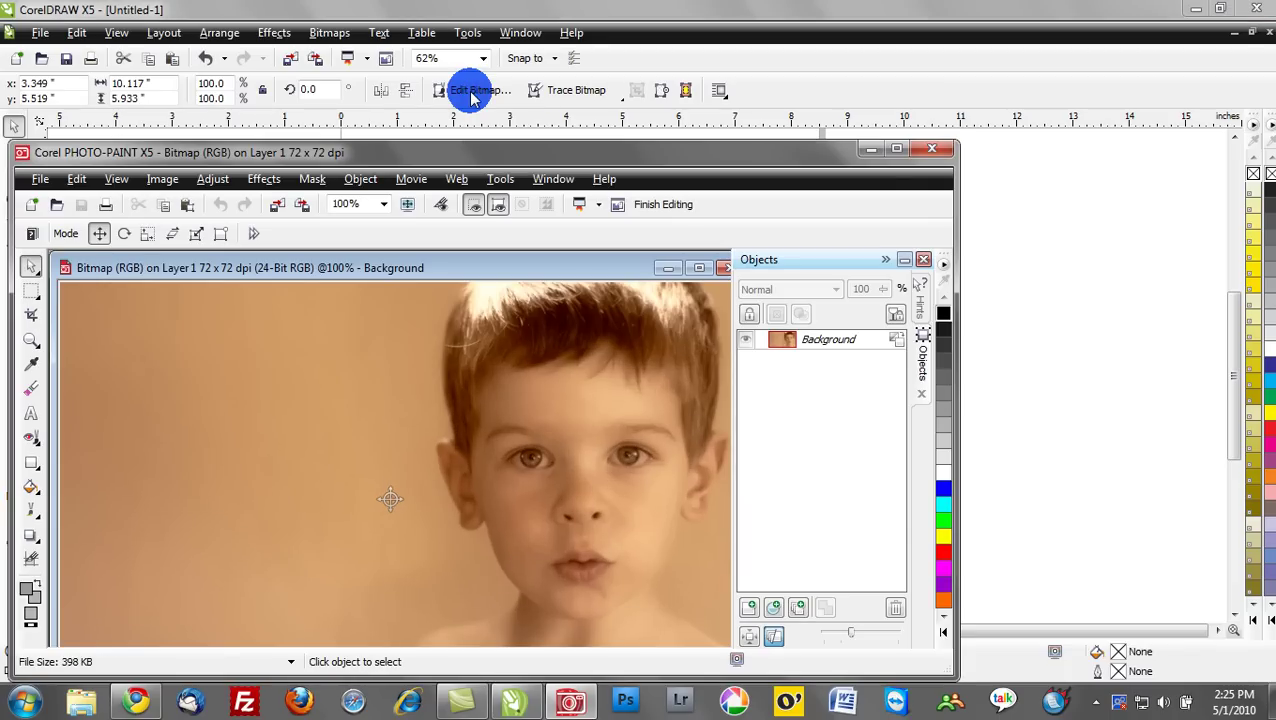
pyautogui.click(896, 148)
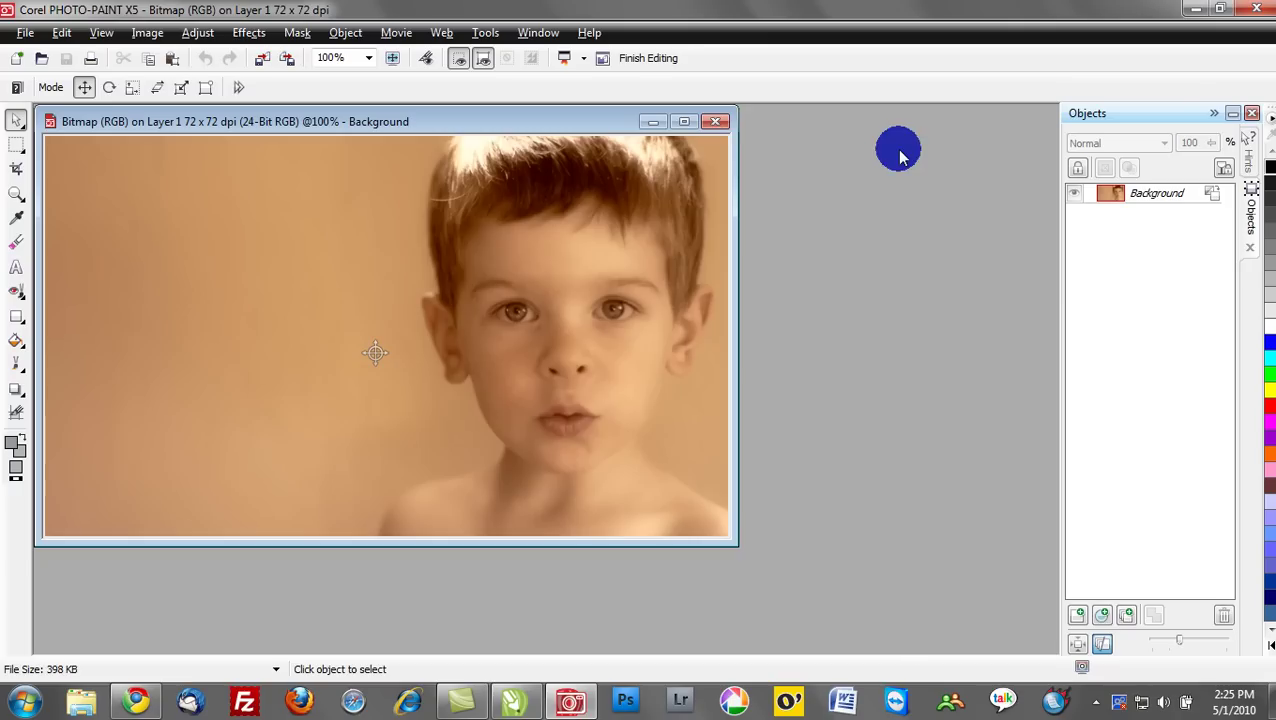
pyautogui.click(683, 121)
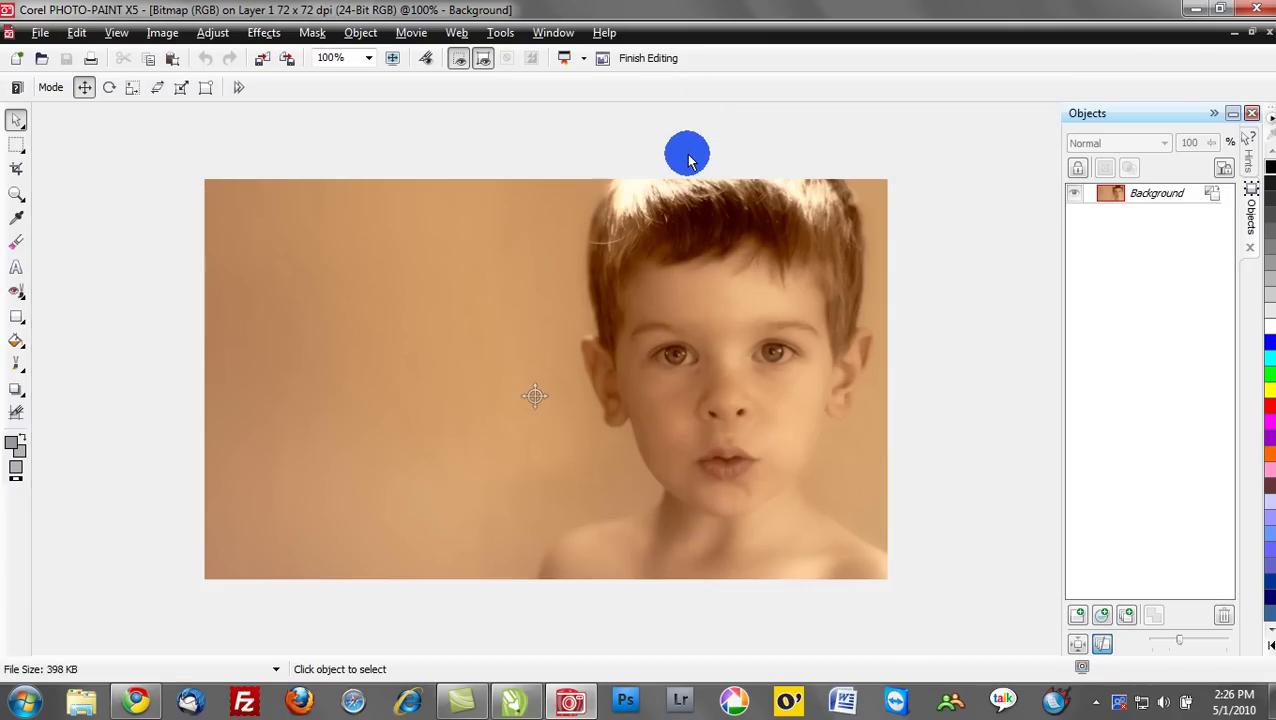
pyautogui.click(603, 252)
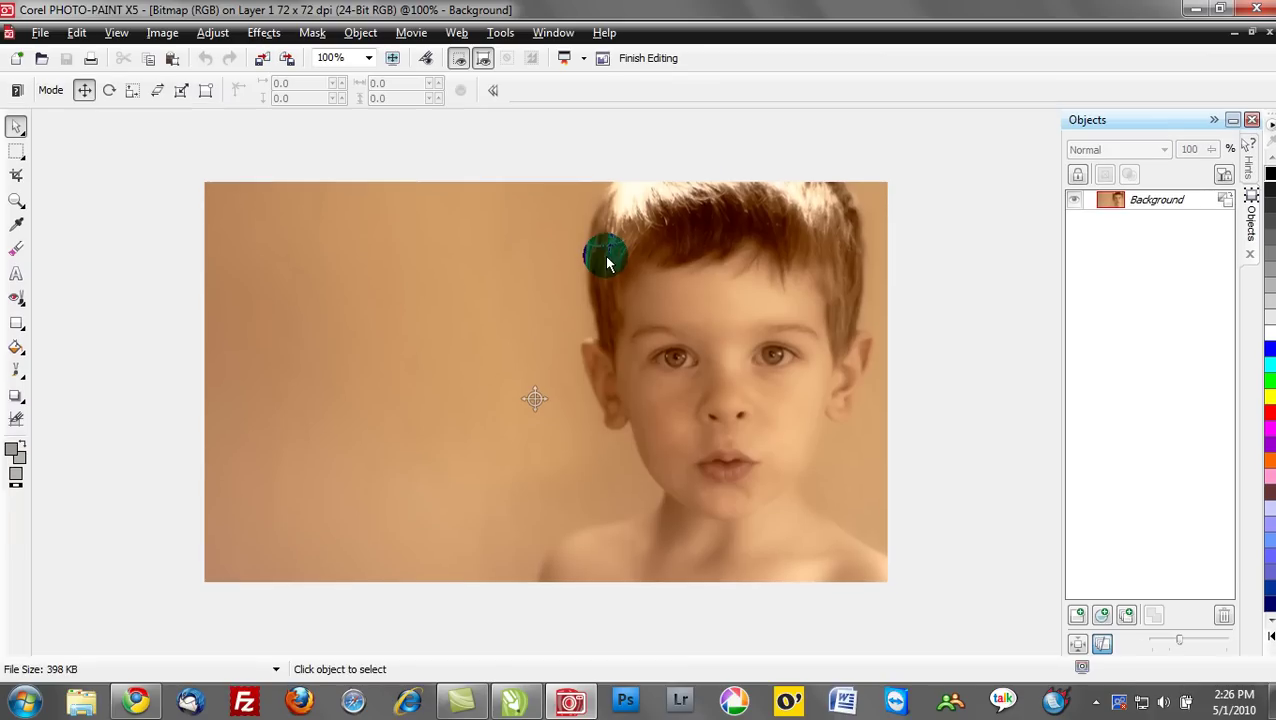
# Step: Open the photo in Cutout Lab and reposition the dialog for working on the image
pyautogui.click(166, 34)
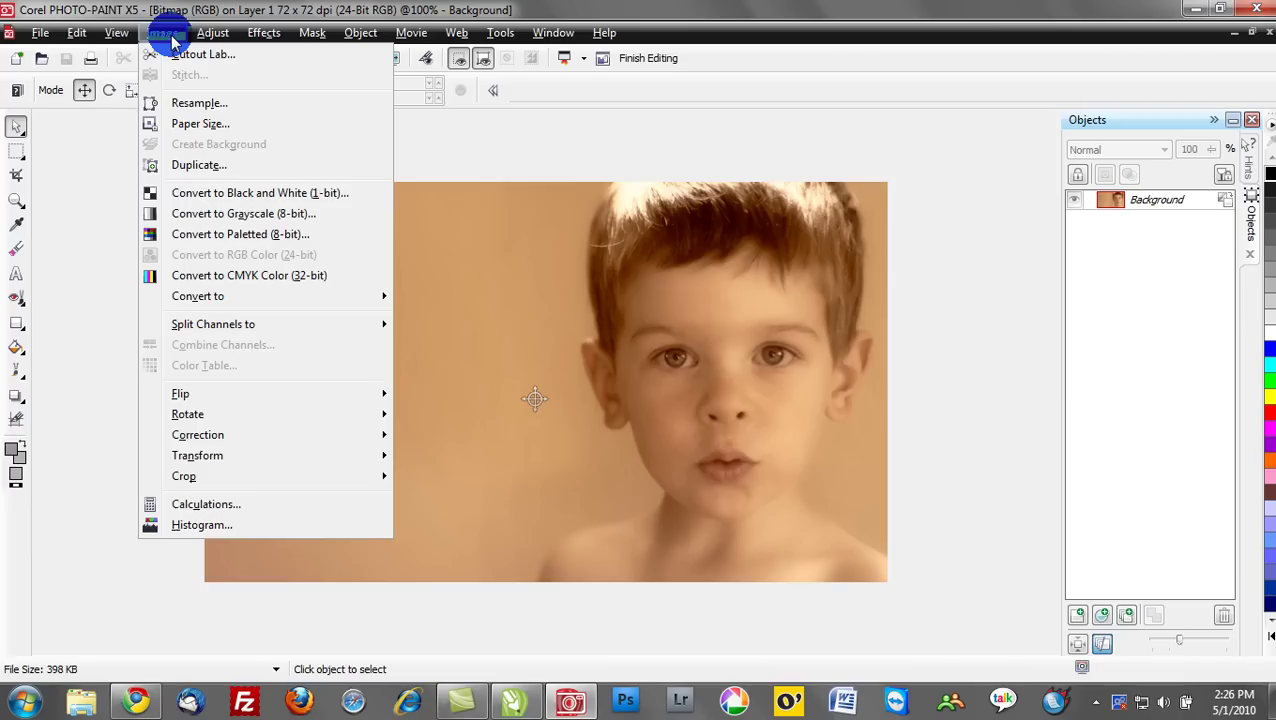
pyautogui.click(249, 62)
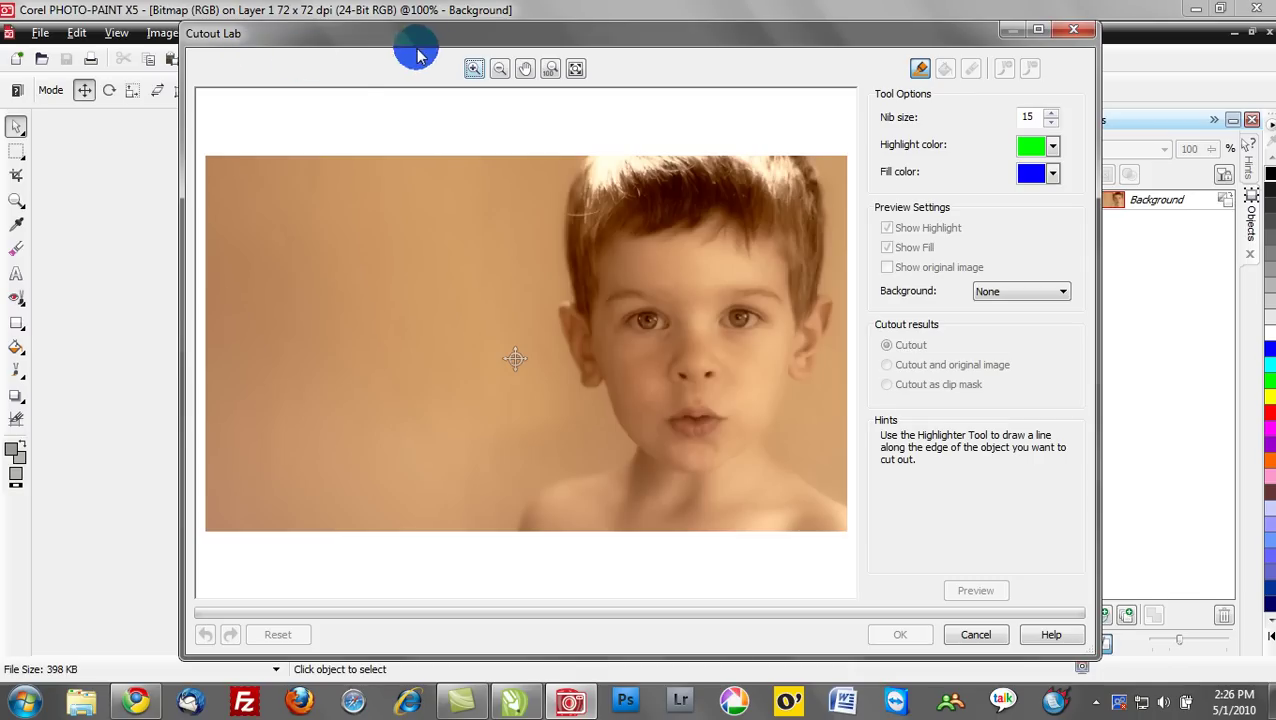
pyautogui.moveTo(425, 36); pyautogui.dragTo(366, 58)
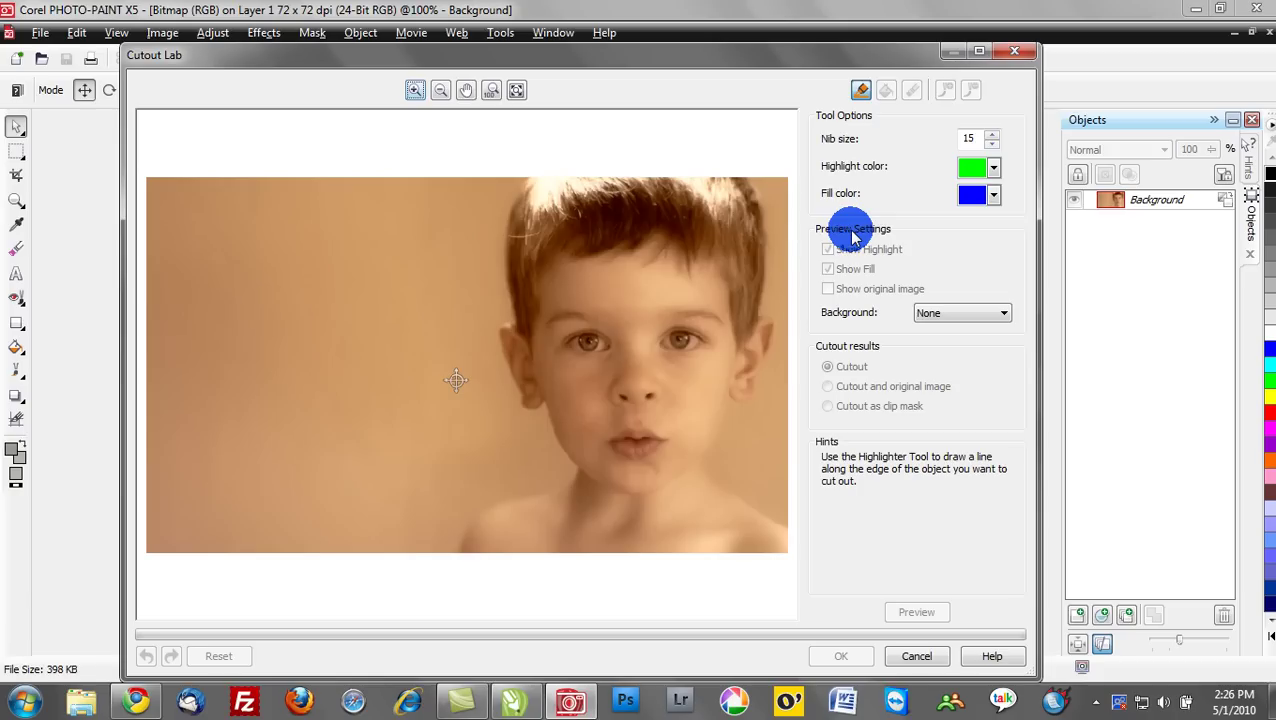
# Step: Outline the boy's head, neck and shoulders with the Highlighter tool, closing the outline along the photo's lower edge
pyautogui.click(862, 91)
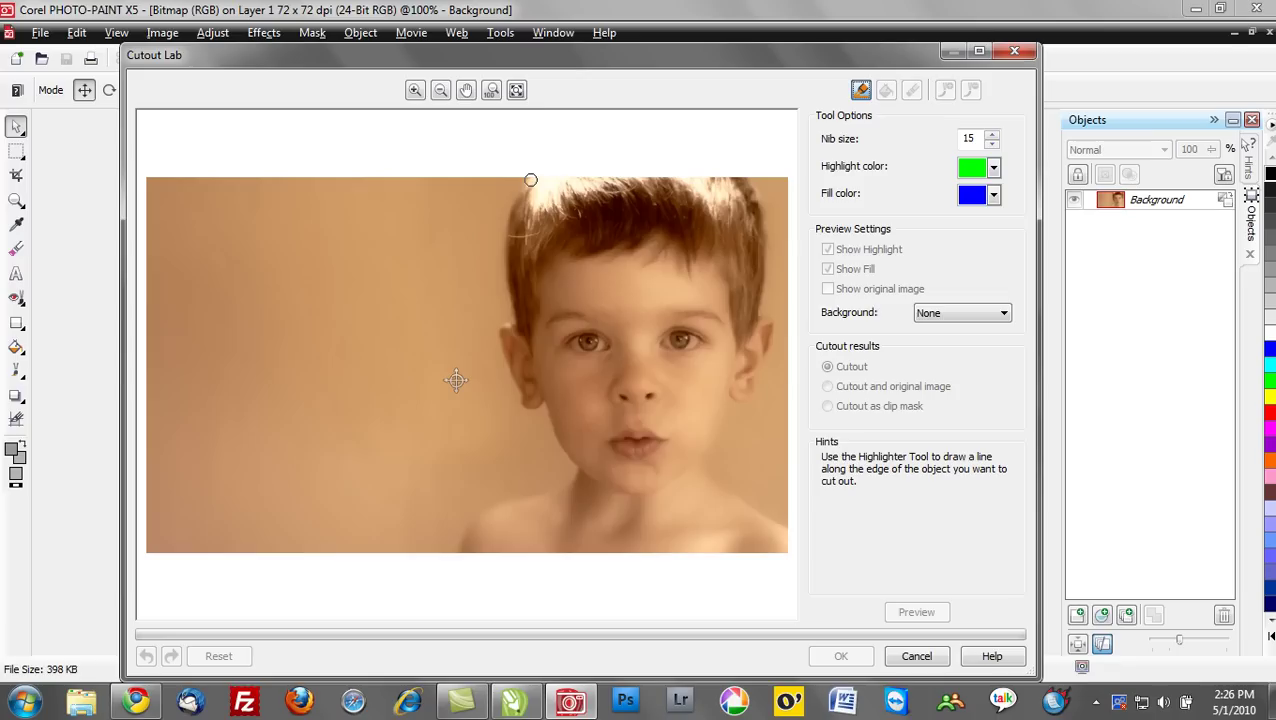
pyautogui.moveTo(528, 180)
pyautogui.mouseDown()
pyautogui.moveTo(501, 233)
pyautogui.moveTo(512, 320)
pyautogui.moveTo(494, 330)
pyautogui.moveTo(510, 378)
pyautogui.mouseUp()
pyautogui.moveTo(544, 418)
pyautogui.mouseDown()
pyautogui.moveTo(574, 470)
pyautogui.moveTo(545, 490)
pyautogui.mouseUp()
pyautogui.moveTo(463, 538)
pyautogui.mouseDown()
pyautogui.moveTo(458, 549)
pyautogui.moveTo(778, 547)
pyautogui.moveTo(786, 529)
pyautogui.moveTo(710, 468)
pyautogui.moveTo(708, 438)
pyautogui.moveTo(768, 352)
pyautogui.moveTo(749, 180)
pyautogui.mouseUp()
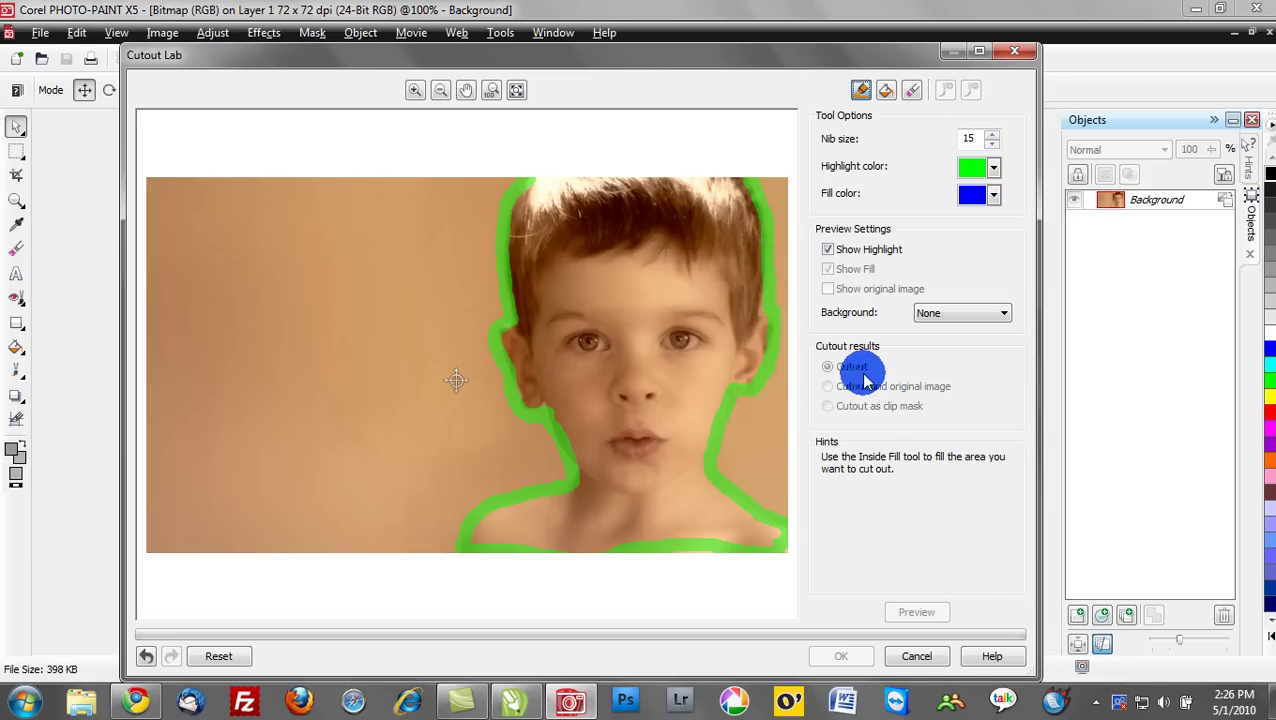
# Step: Fill the inside of the boy's outline and preview the cutout in a maximized Cutout Lab window
pyautogui.click(890, 92)
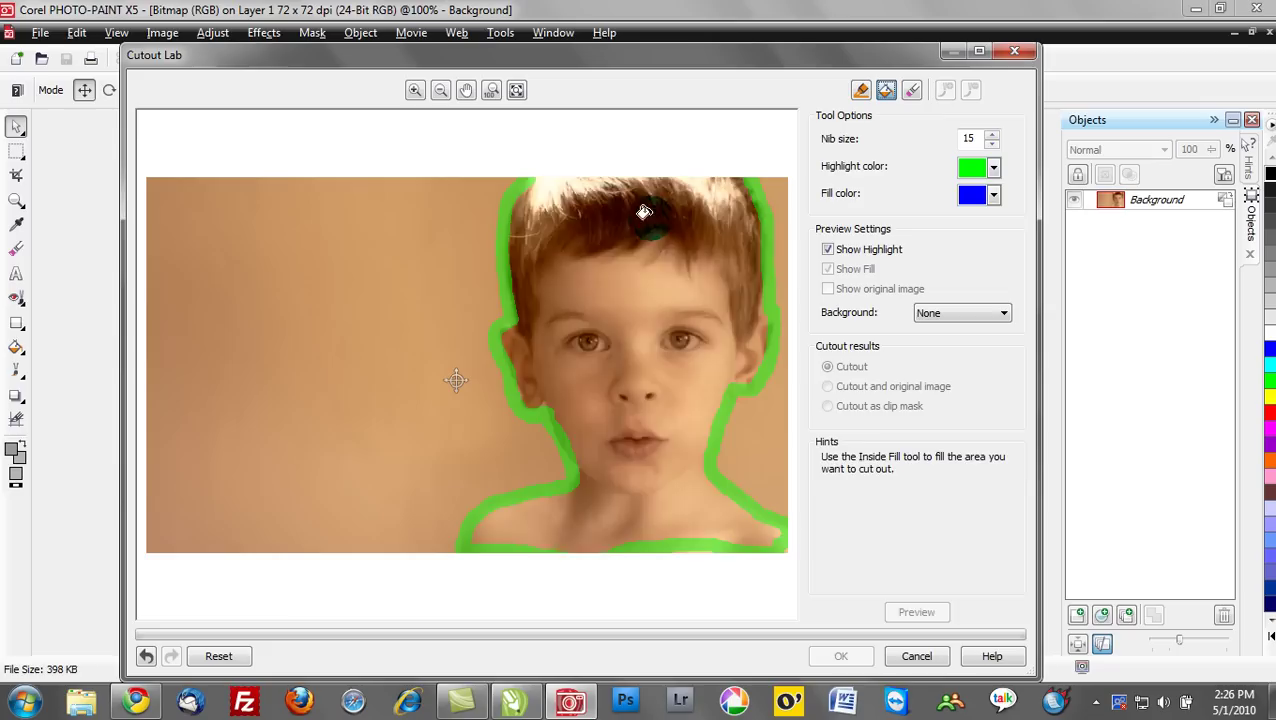
pyautogui.click(643, 249)
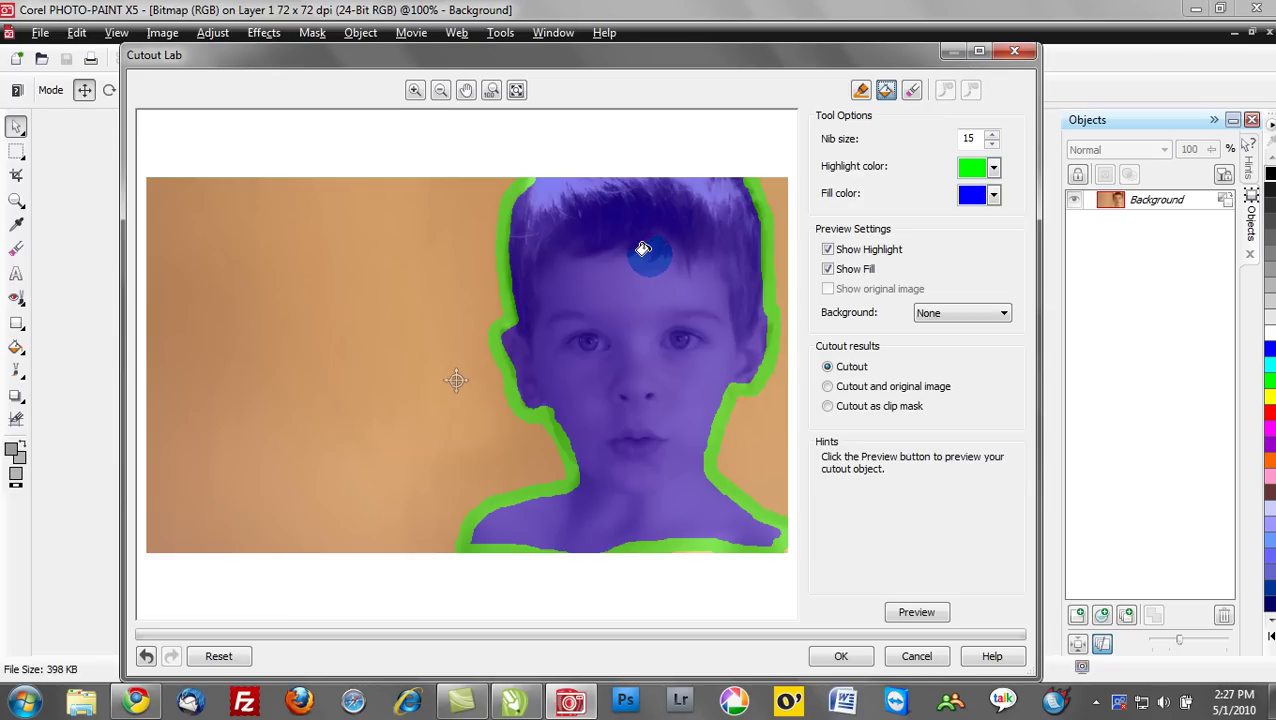
pyautogui.click(905, 622)
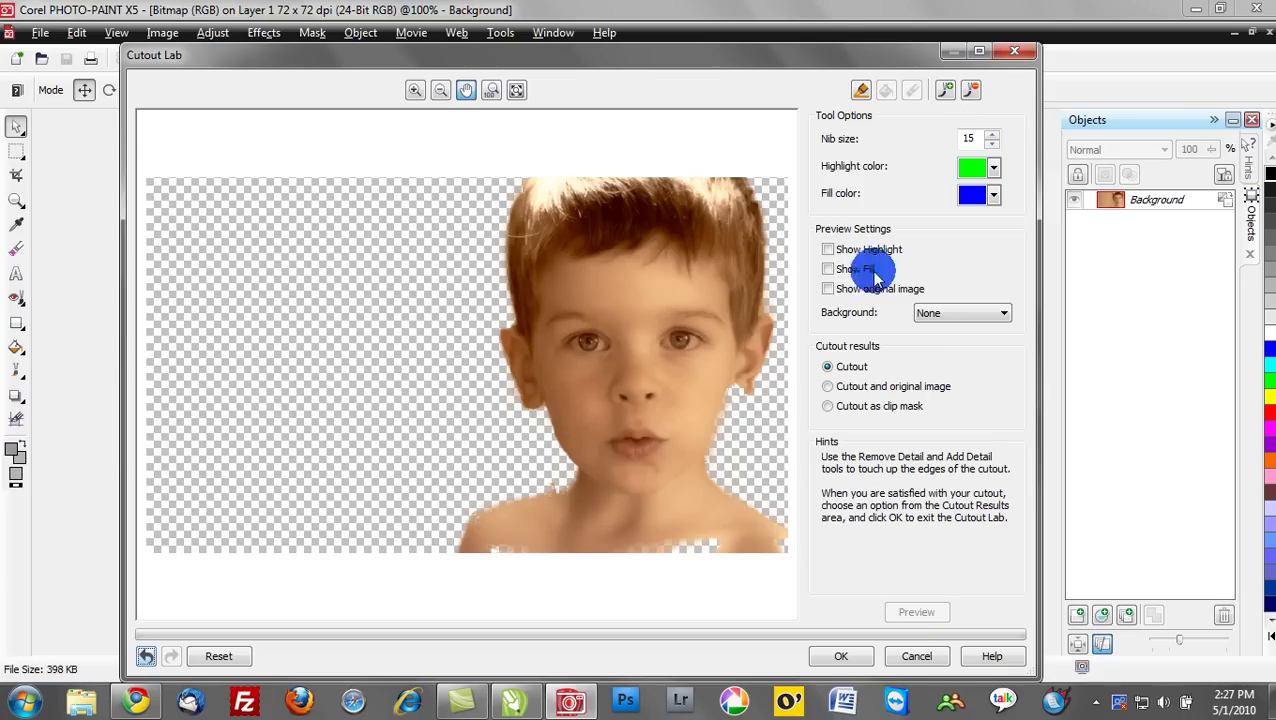
pyautogui.click(979, 51)
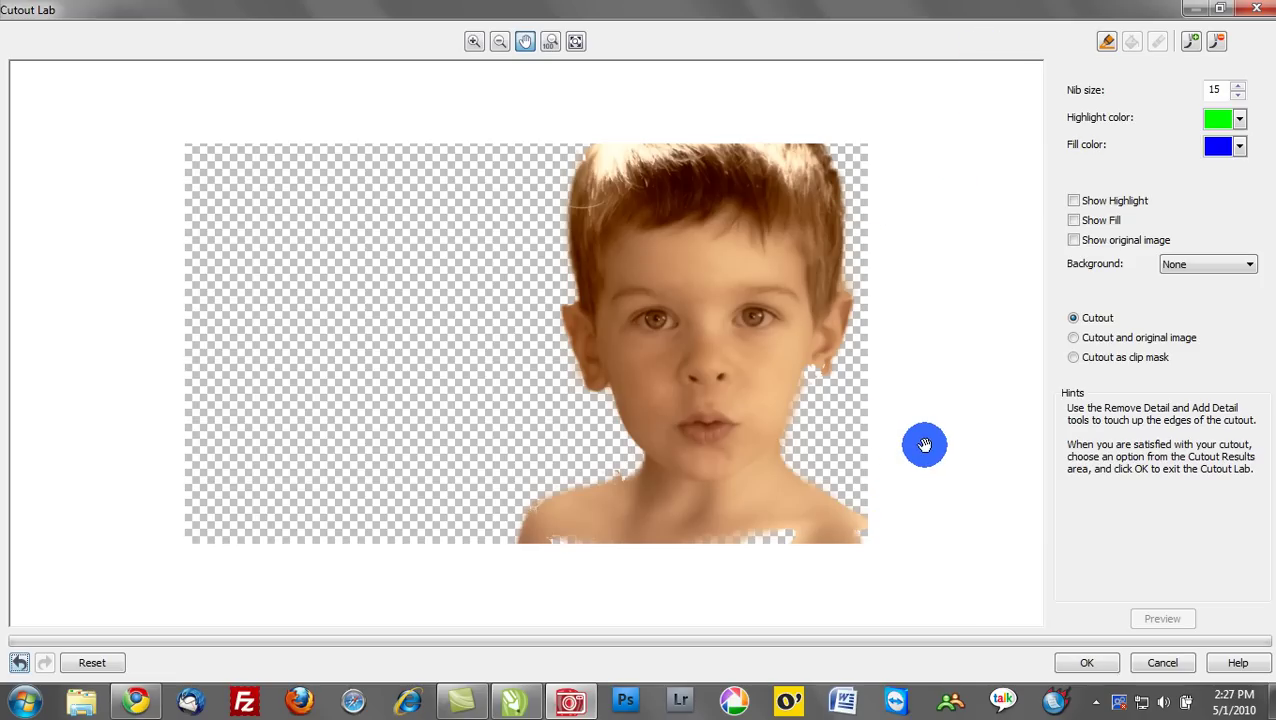
# Step: Restore the missing pixels along the boy's chest and shoulders with the Add Detail tool, extending into the background beside the neck
pyautogui.click(474, 41)
pyautogui.click(883, 590)
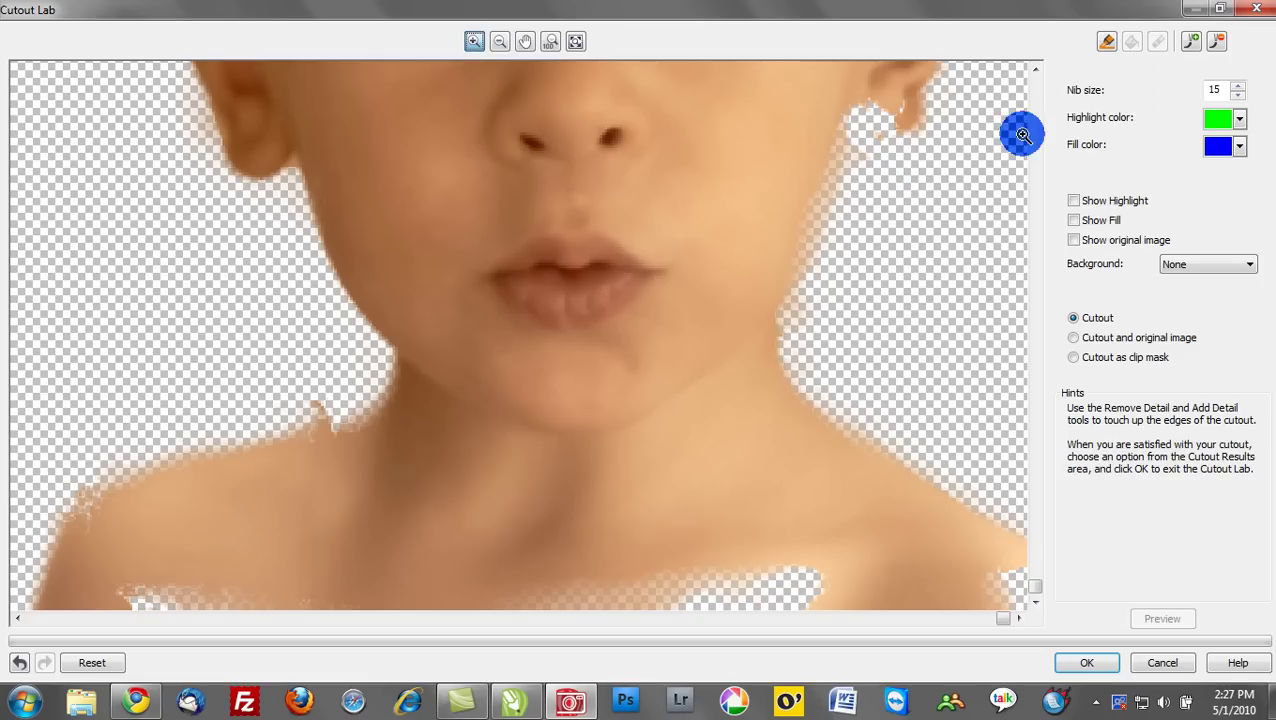
pyautogui.press('a')
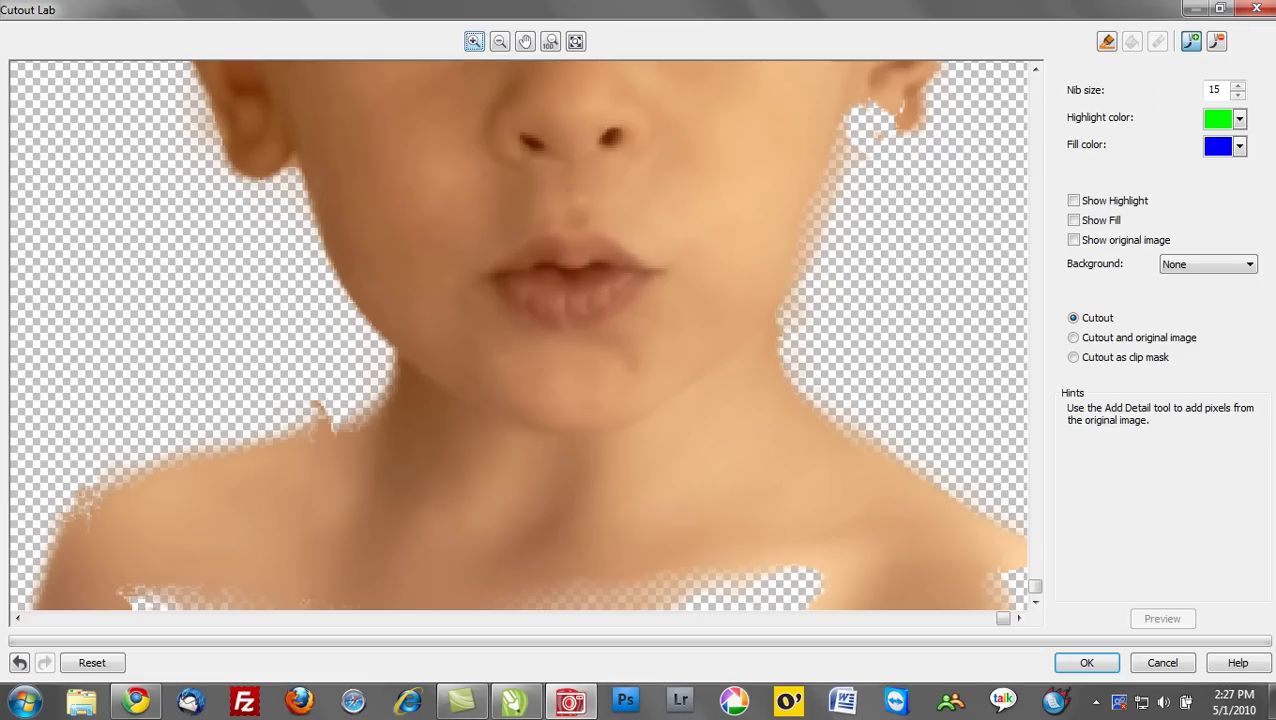
pyautogui.click(1218, 42)
pyautogui.press('r')
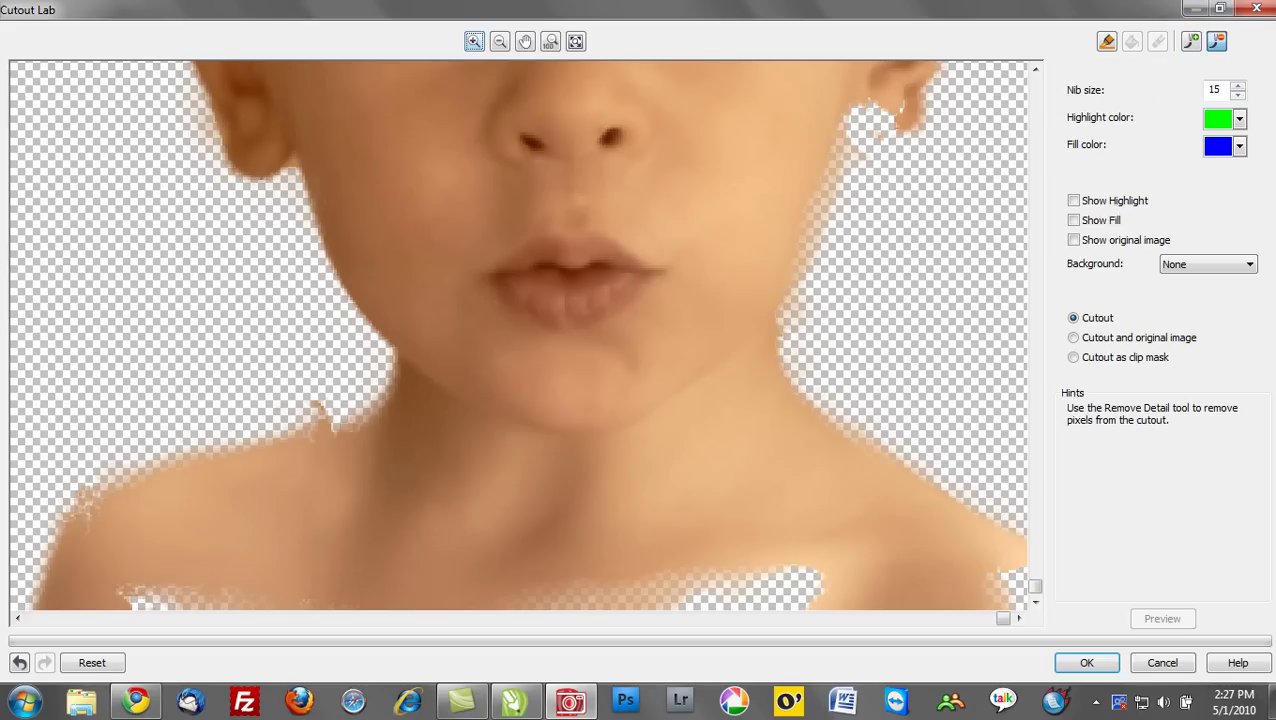
pyautogui.press('a')
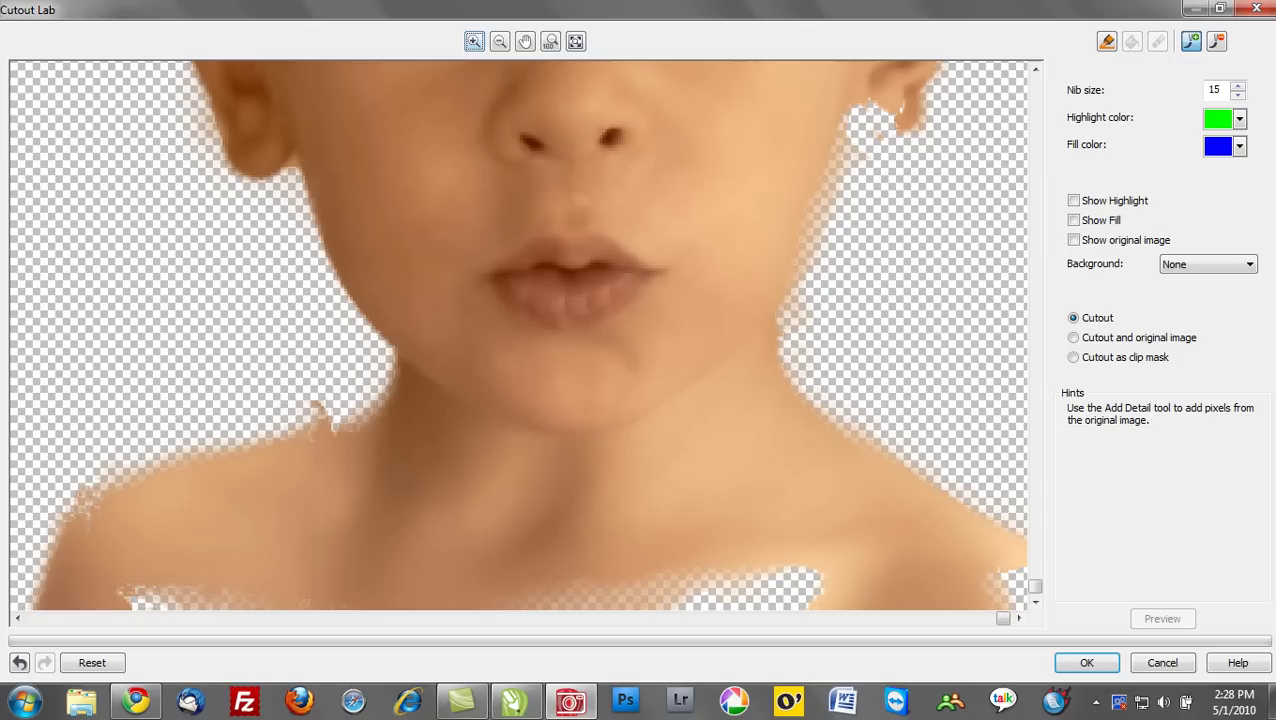
pyautogui.moveTo(798, 577)
pyautogui.mouseDown()
pyautogui.moveTo(666, 578)
pyautogui.moveTo(738, 592)
pyautogui.moveTo(700, 602)
pyautogui.moveTo(532, 599)
pyautogui.mouseUp()
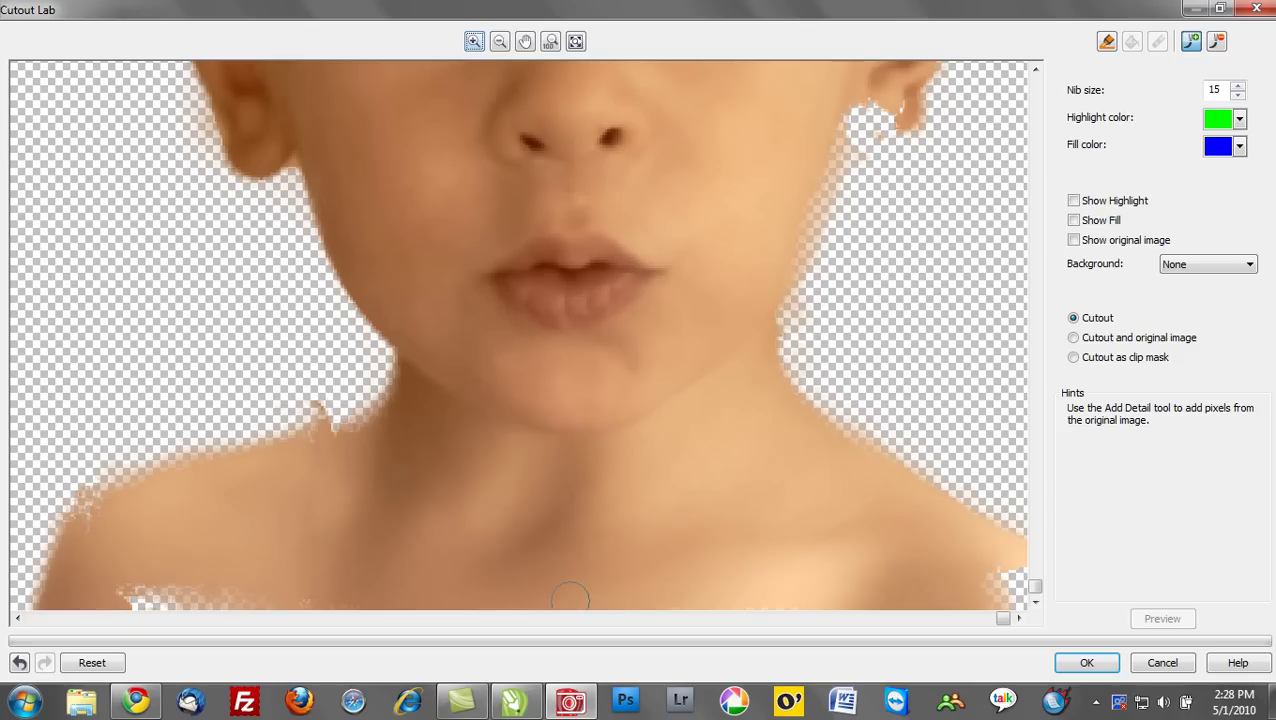
pyautogui.moveTo(1040, 583)
pyautogui.mouseDown()
pyautogui.moveTo(984, 598)
pyautogui.moveTo(1006, 567)
pyautogui.moveTo(1009, 598)
pyautogui.mouseUp()
pyautogui.moveTo(547, 607)
pyautogui.mouseDown()
pyautogui.moveTo(171, 590)
pyautogui.moveTo(78, 619)
pyautogui.mouseUp()
pyautogui.moveTo(98, 495); pyautogui.dragTo(70, 519)
pyautogui.moveTo(308, 432)
pyautogui.mouseDown()
pyautogui.moveTo(381, 414)
pyautogui.moveTo(262, 402)
pyautogui.moveTo(232, 290)
pyautogui.moveTo(165, 340)
pyautogui.mouseUp()
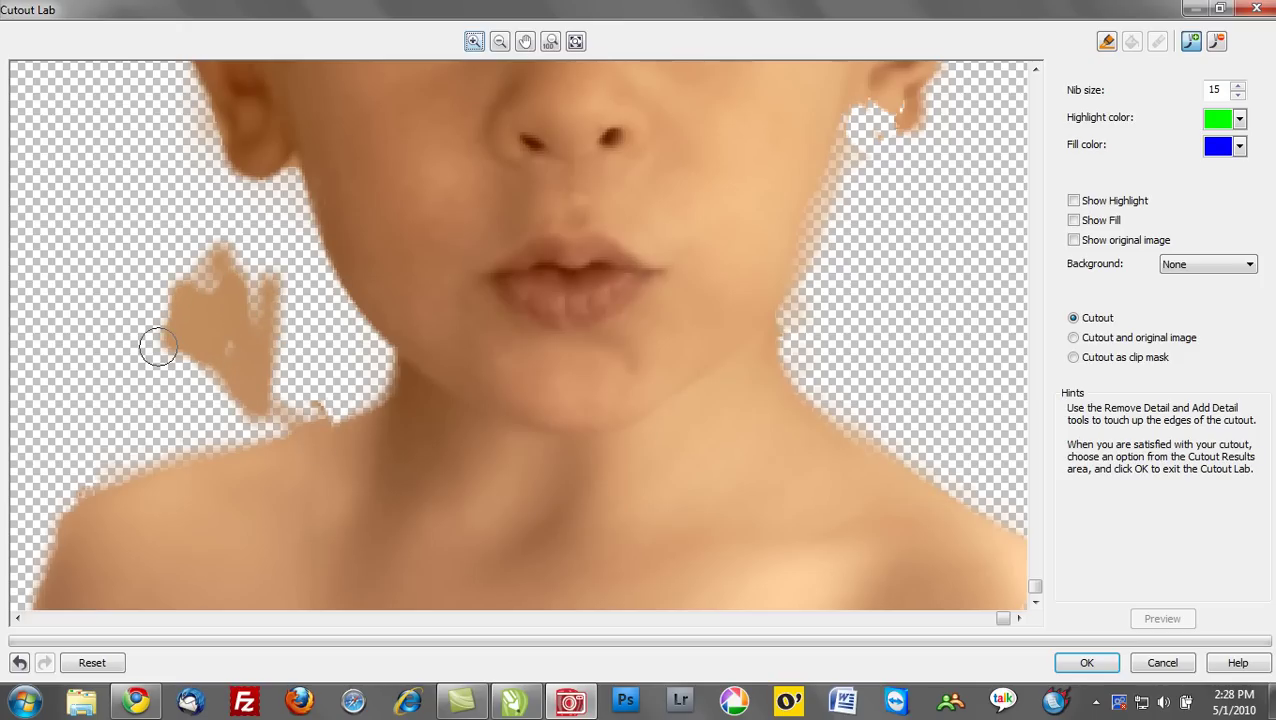
# Step: Erase the stray background patch above the shoulder beside the neck with the Remove Detail tool
pyautogui.press('r')
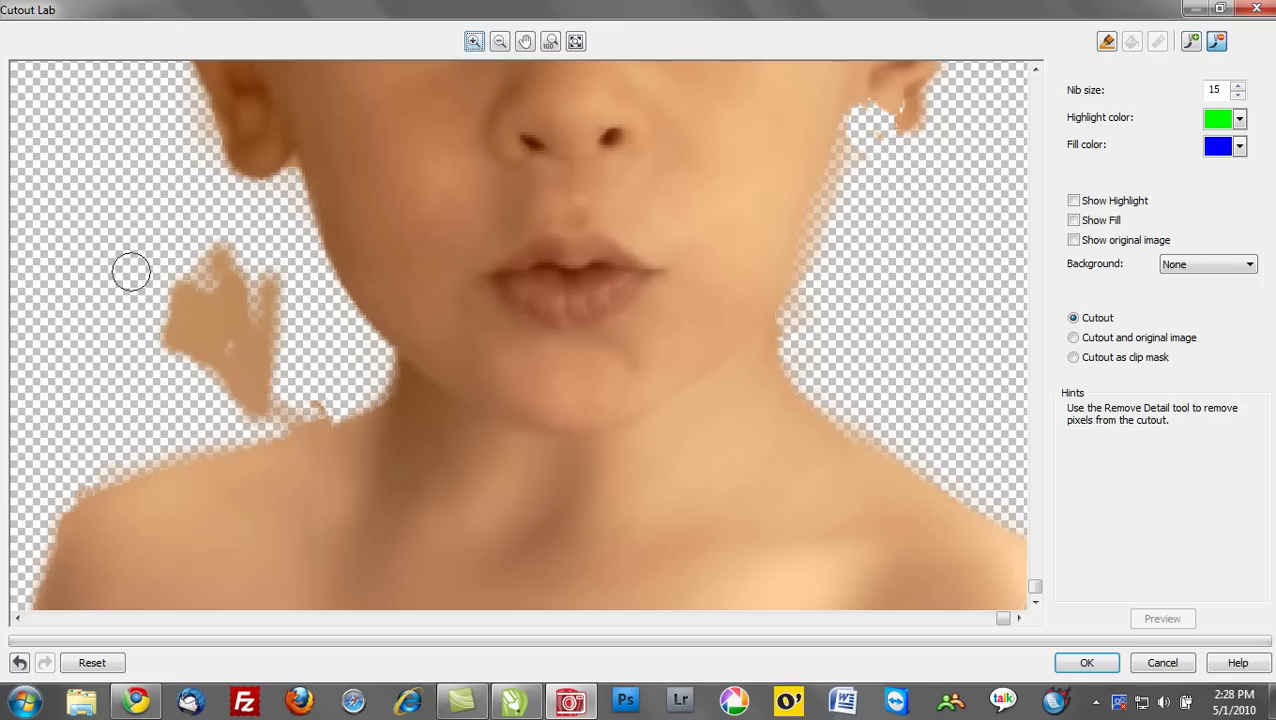
pyautogui.moveTo(206, 257)
pyautogui.mouseDown()
pyautogui.moveTo(177, 270)
pyautogui.moveTo(215, 285)
pyautogui.moveTo(185, 325)
pyautogui.moveTo(295, 266)
pyautogui.moveTo(245, 388)
pyautogui.mouseUp()
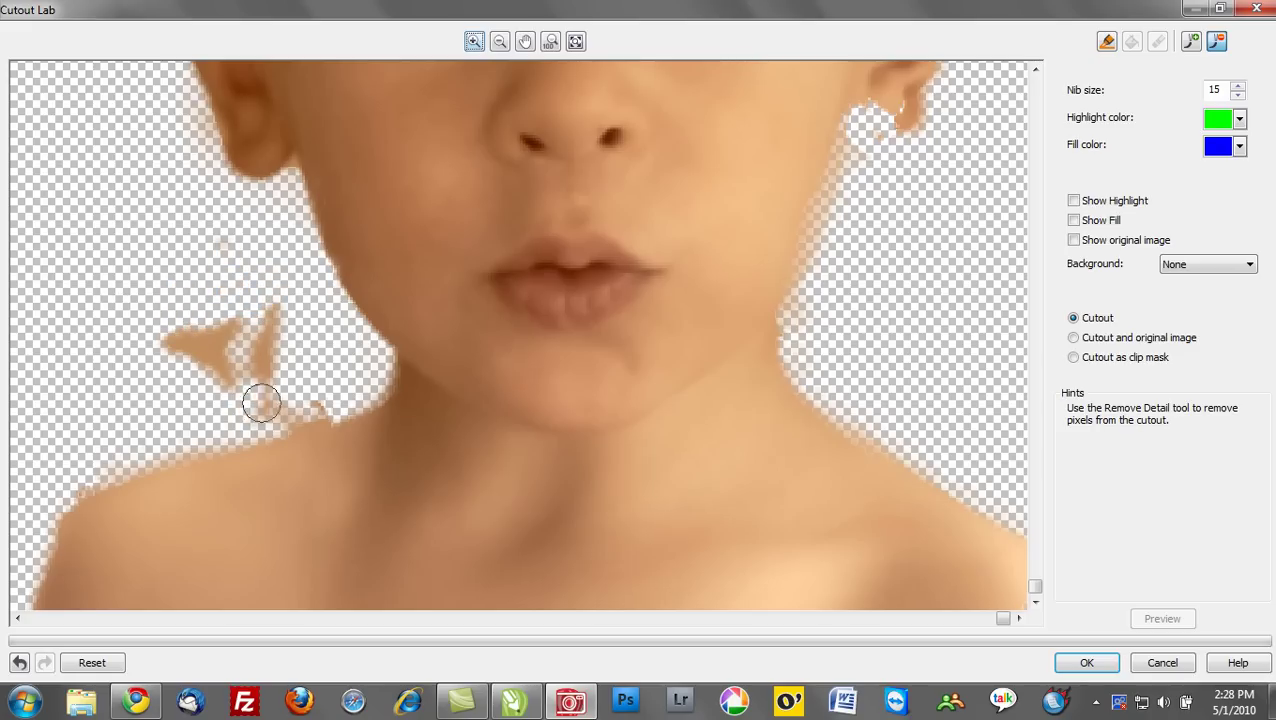
pyautogui.moveTo(315, 408)
pyautogui.mouseDown()
pyautogui.moveTo(285, 420)
pyautogui.moveTo(268, 312)
pyautogui.moveTo(234, 382)
pyautogui.mouseUp()
pyautogui.moveTo(270, 320)
pyautogui.mouseDown()
pyautogui.moveTo(215, 365)
pyautogui.moveTo(170, 340)
pyautogui.moveTo(270, 330)
pyautogui.moveTo(207, 305)
pyautogui.moveTo(207, 215)
pyautogui.mouseUp()
# Step: Try larger and smaller nib sizes for the Remove Detail tool, ending at a nib size of 2
pyautogui.scroll(-6, 207, 331)
pyautogui.scroll(2, 207, 331)
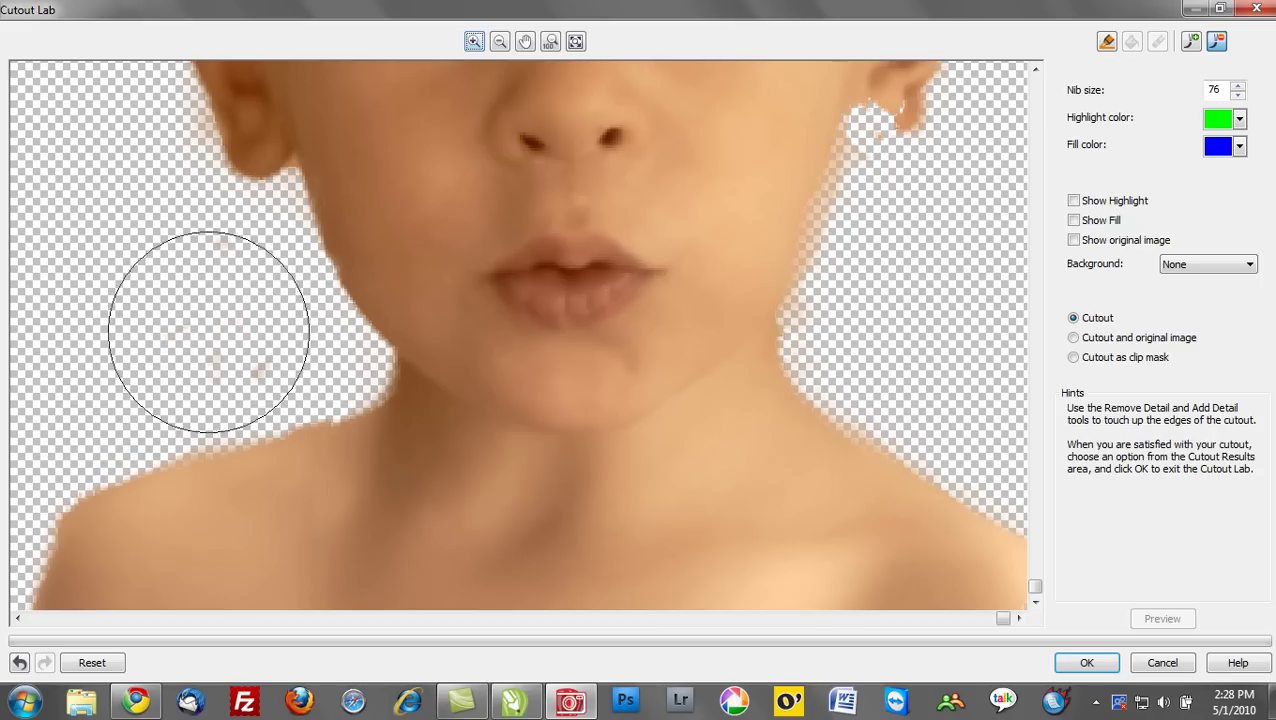
pyautogui.scroll(4, 177, 313)
pyautogui.scroll(-6, 205, 319)
pyautogui.scroll(2, 205, 319)
pyautogui.scroll(3, 207, 322)
pyautogui.scroll(-6, 207, 322)
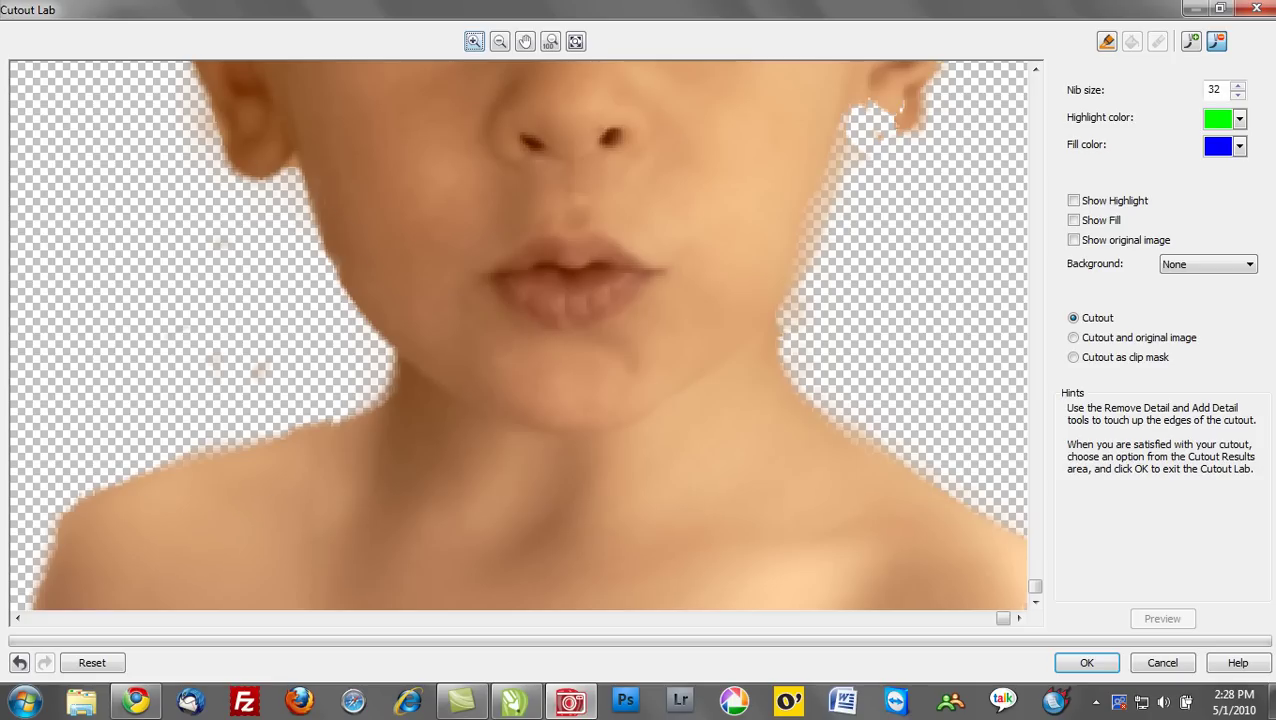
pyautogui.scroll(1, 207, 322)
pyautogui.scroll(1, 207, 331)
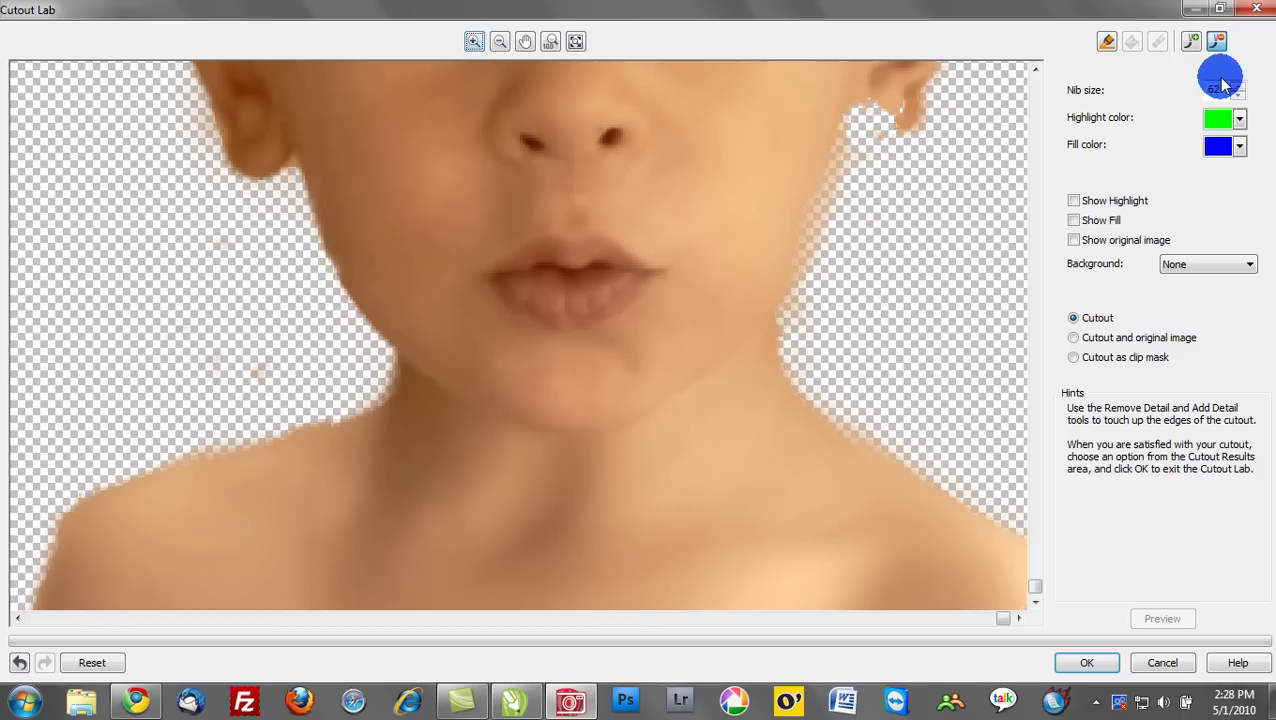
pyautogui.moveTo(1223, 89); pyautogui.dragTo(1188, 89)
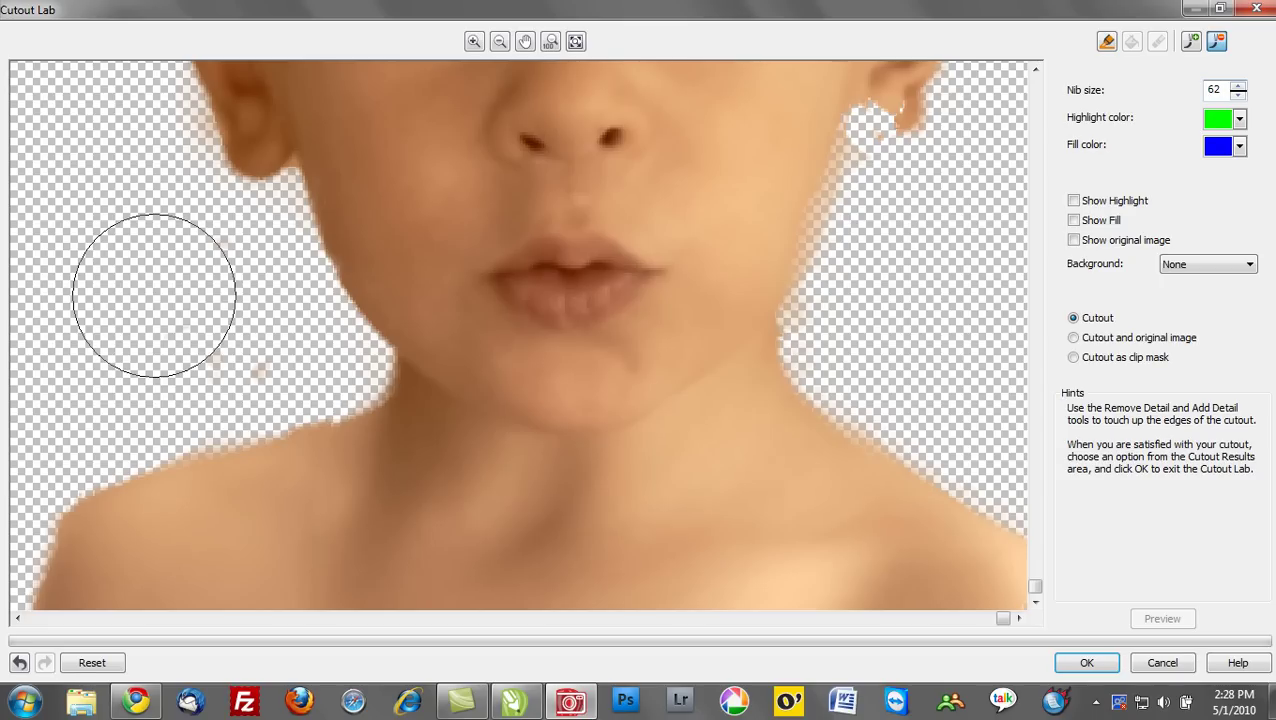
pyautogui.scroll(-8, 154, 295)
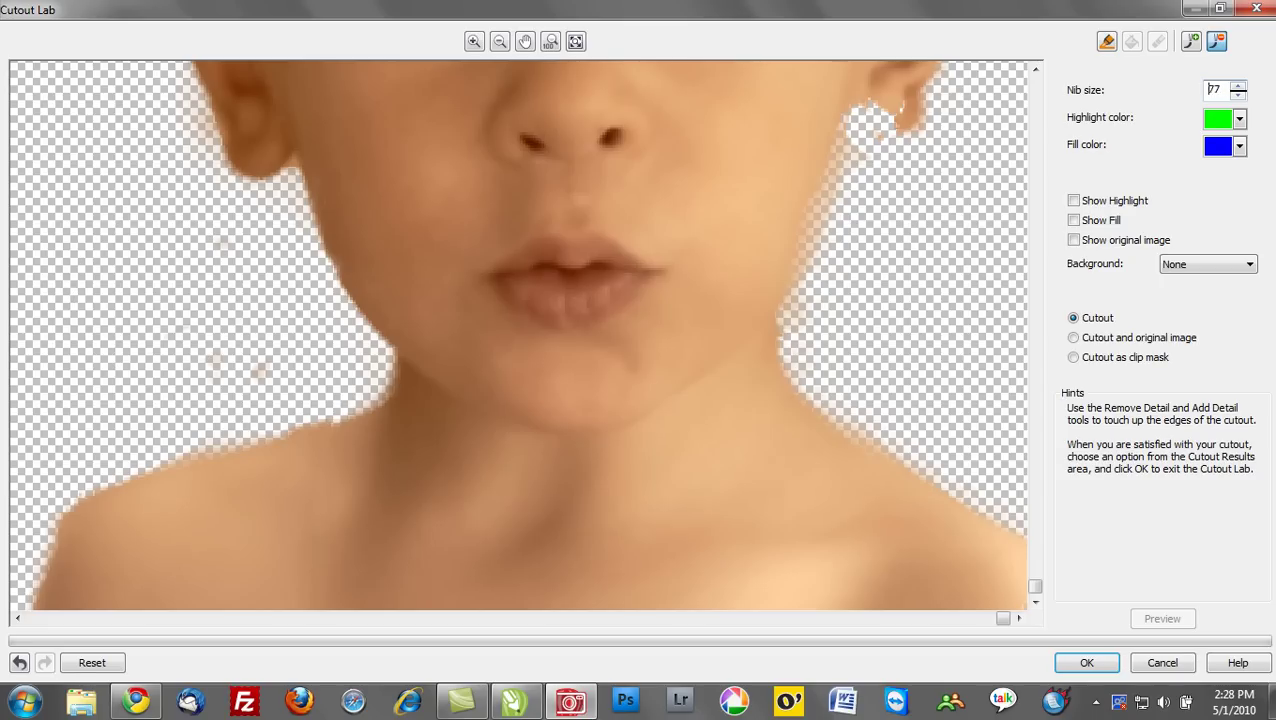
pyautogui.scroll(5, 155, 296)
pyautogui.scroll(-2, 155, 296)
pyautogui.scroll(-8, 154, 295)
pyautogui.scroll(10, 154, 295)
pyautogui.scroll(-7, 154, 295)
pyautogui.scroll(-6, 154, 295)
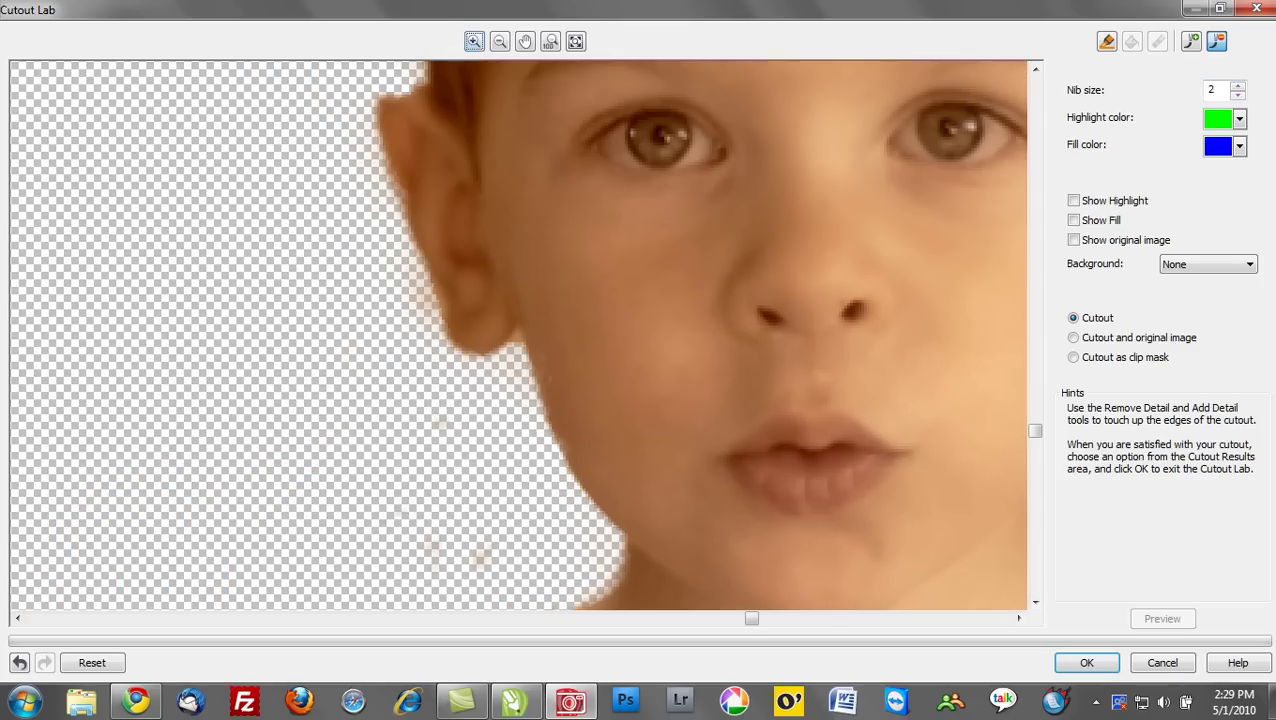
# Step: Erase the leftover background in the narrow gap between the earlobe and cheek on the photo's left side with Remove Detail
pyautogui.click(474, 41)
pyautogui.moveTo(451, 292)
pyautogui.mouseDown()
pyautogui.moveTo(551, 360)
pyautogui.moveTo(586, 403)
pyautogui.mouseUp()
pyautogui.click(492, 437)
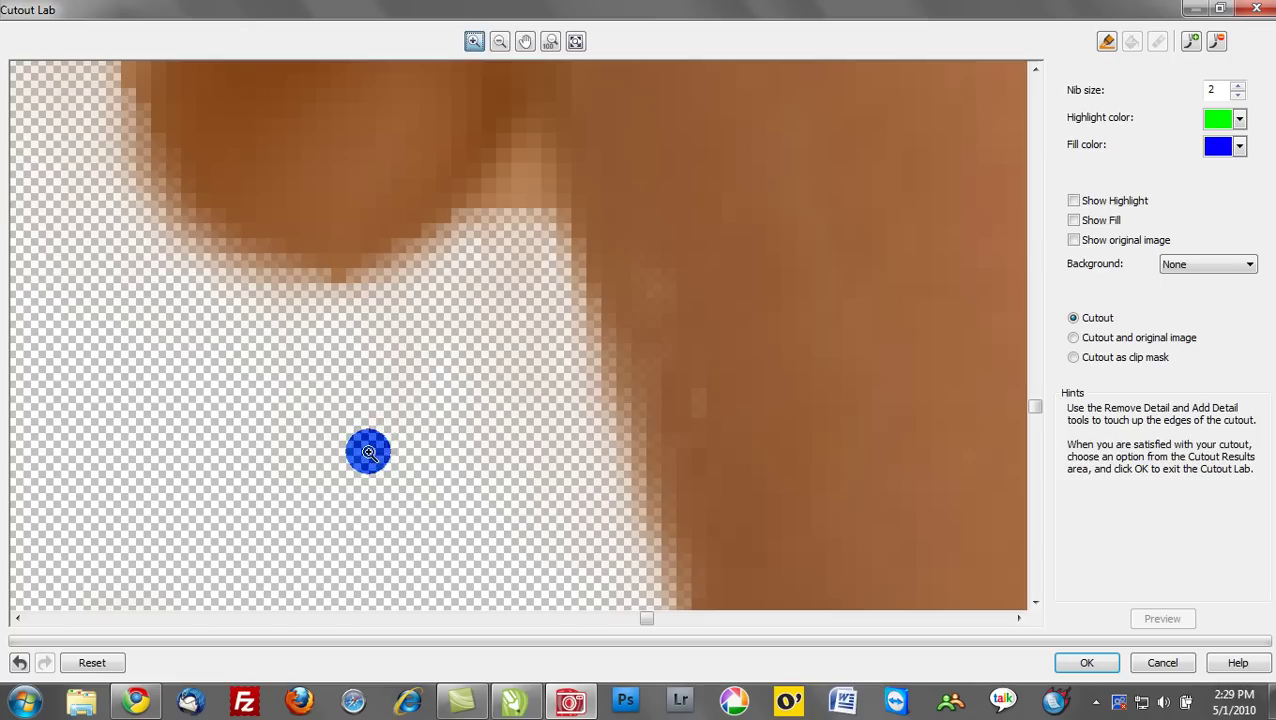
pyautogui.press('space')
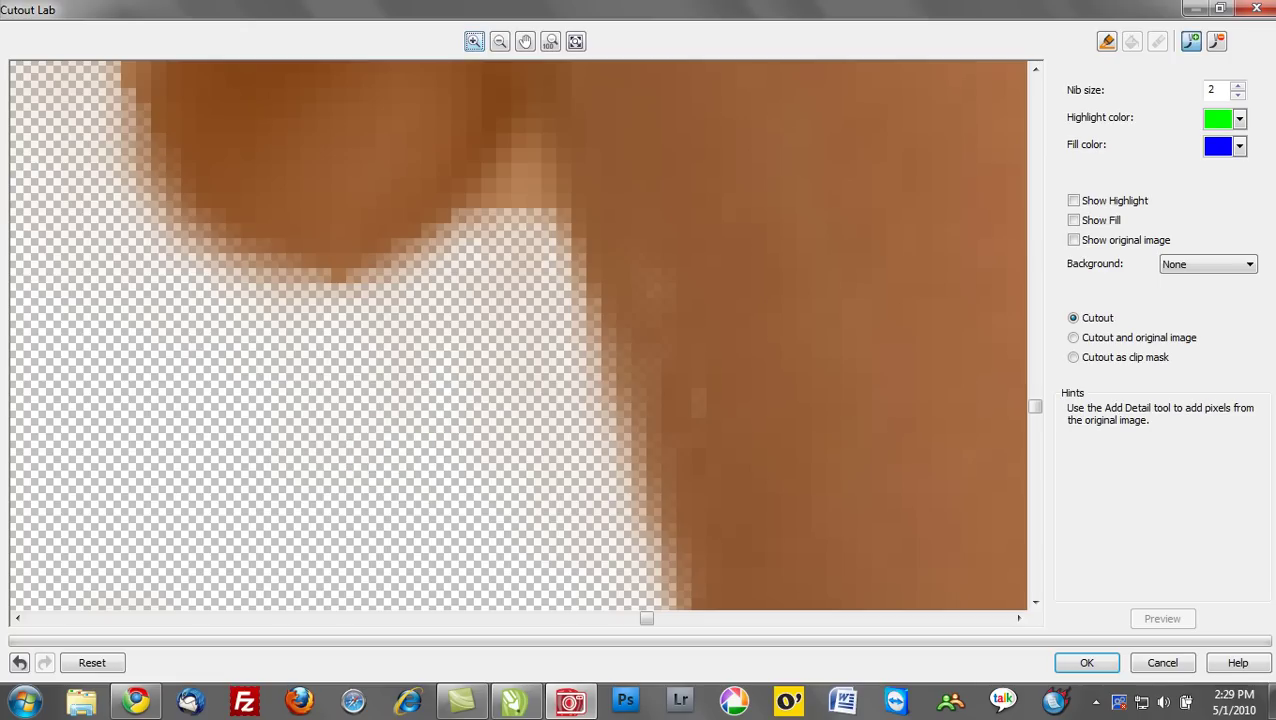
pyautogui.press('r')
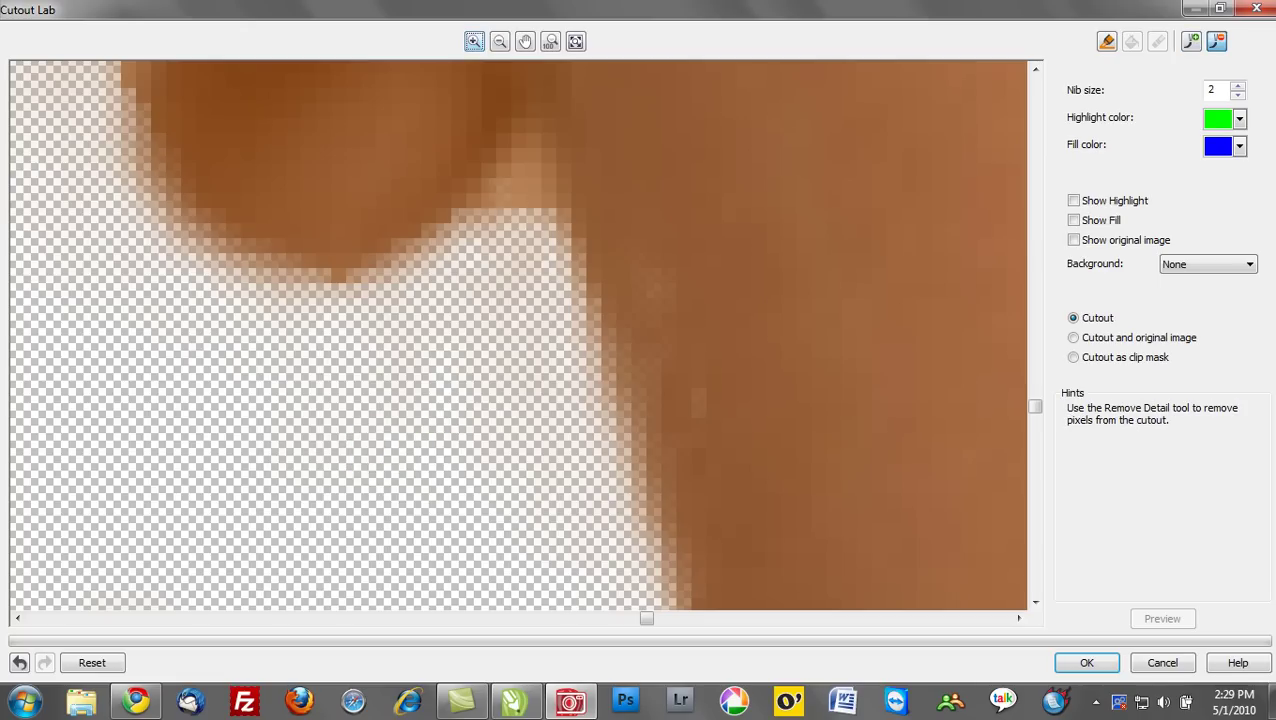
pyautogui.moveTo(512, 214)
pyautogui.mouseDown()
pyautogui.moveTo(492, 182)
pyautogui.moveTo(472, 228)
pyautogui.mouseUp()
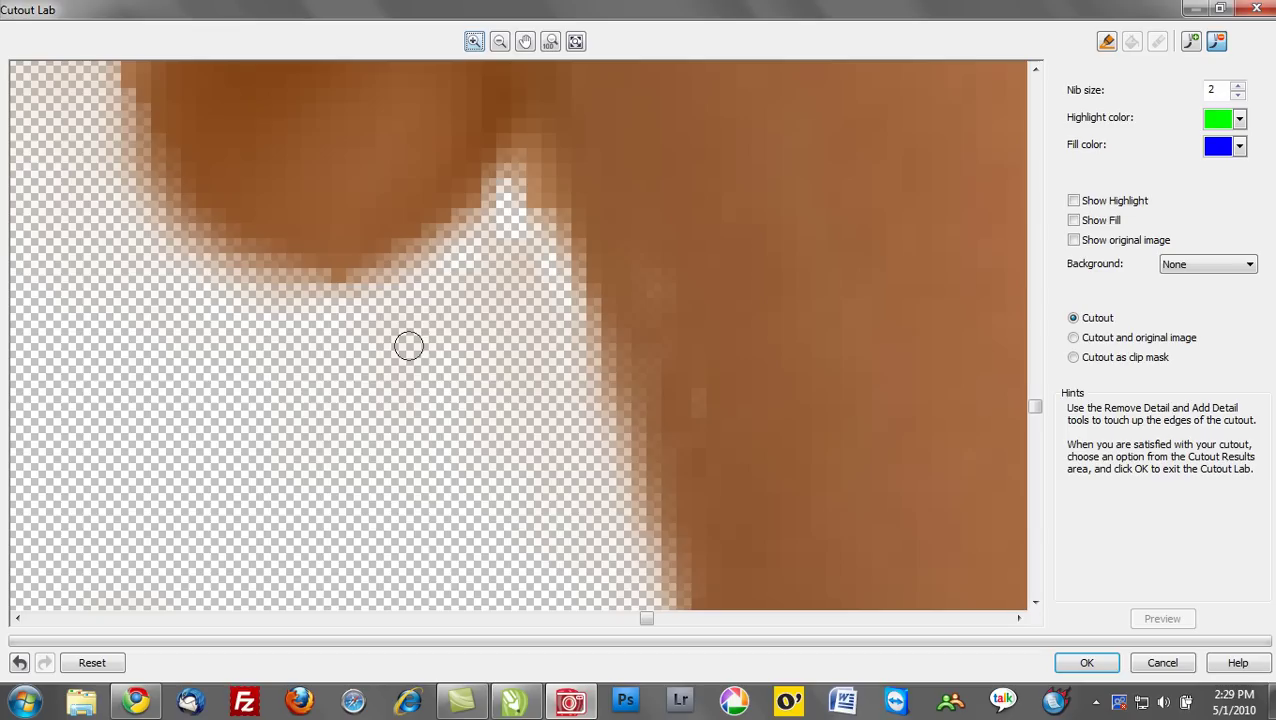
# Step: Restore the missing earlobe and outer edge of the ear on the photo's right side with the Add Detail tool at nib size 12
pyautogui.scroll(-5, 409, 346)
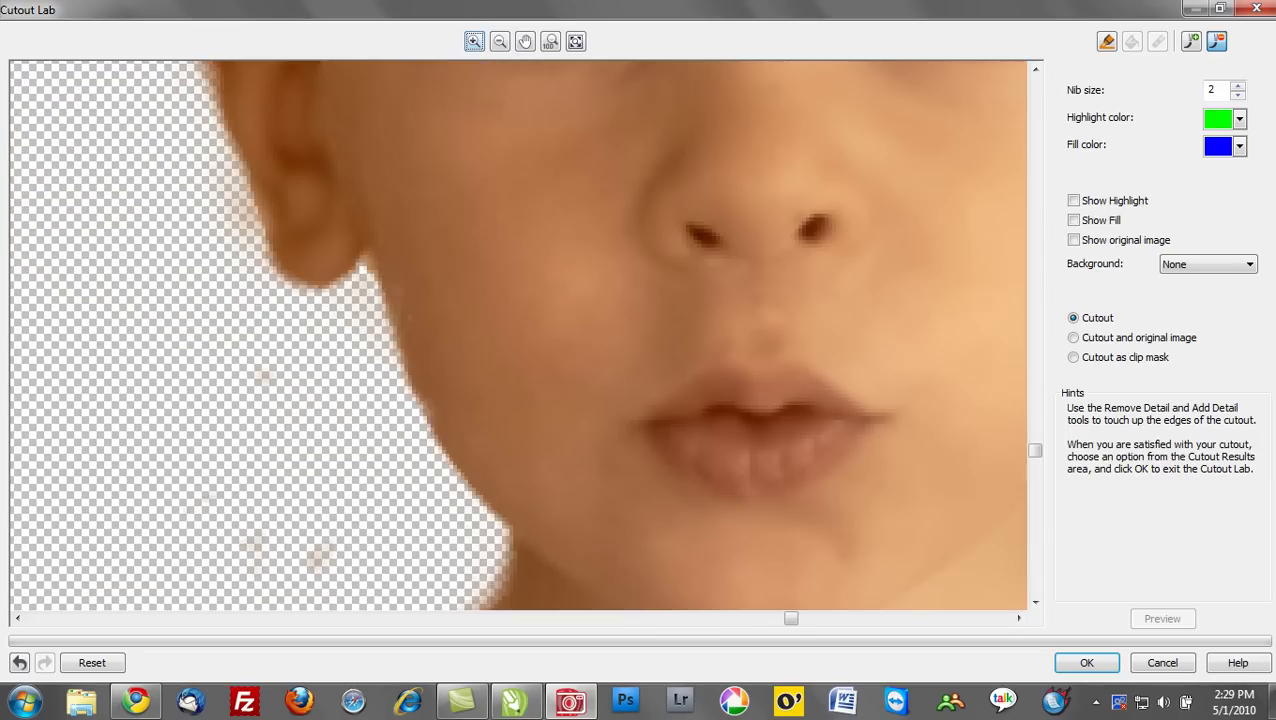
pyautogui.scroll(3, 955, 287)
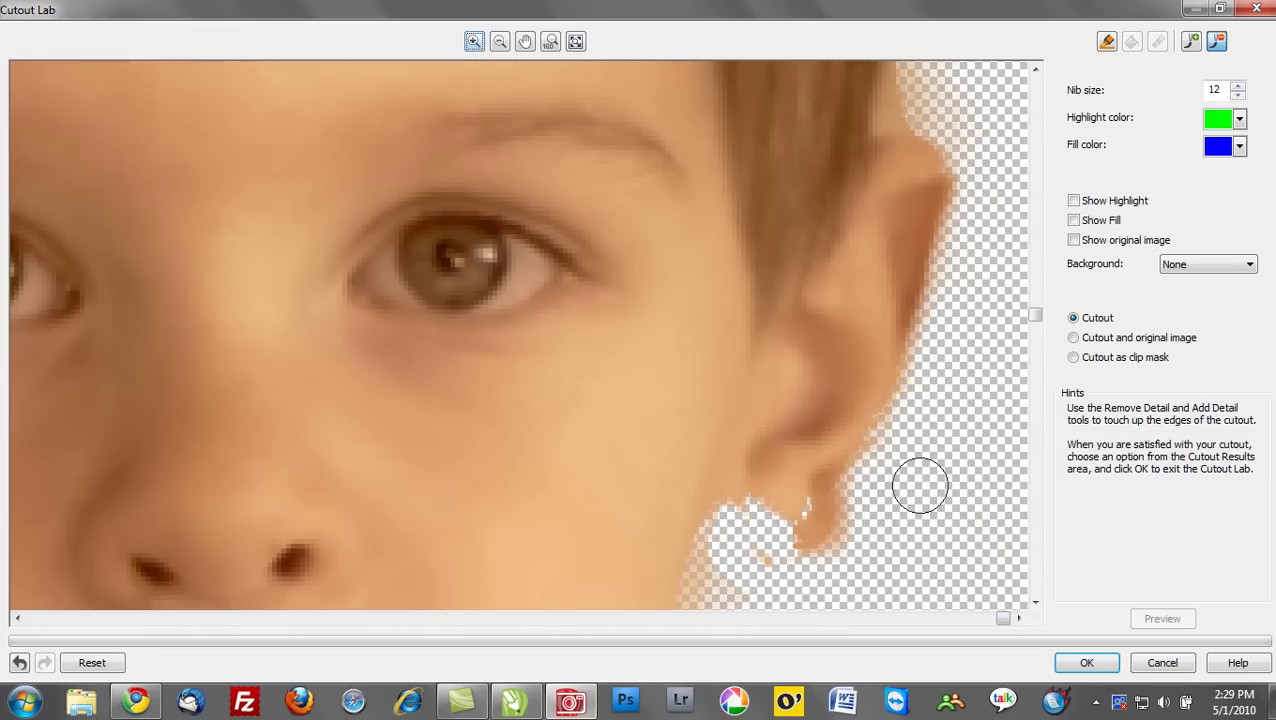
pyautogui.click(1190, 41)
pyautogui.click(762, 489)
pyautogui.moveTo(751, 510)
pyautogui.mouseDown()
pyautogui.moveTo(789, 504)
pyautogui.moveTo(780, 545)
pyautogui.moveTo(722, 535)
pyautogui.moveTo(795, 529)
pyautogui.moveTo(762, 566)
pyautogui.moveTo(740, 562)
pyautogui.moveTo(712, 535)
pyautogui.moveTo(810, 550)
pyautogui.mouseUp()
pyautogui.moveTo(807, 501); pyautogui.dragTo(738, 550)
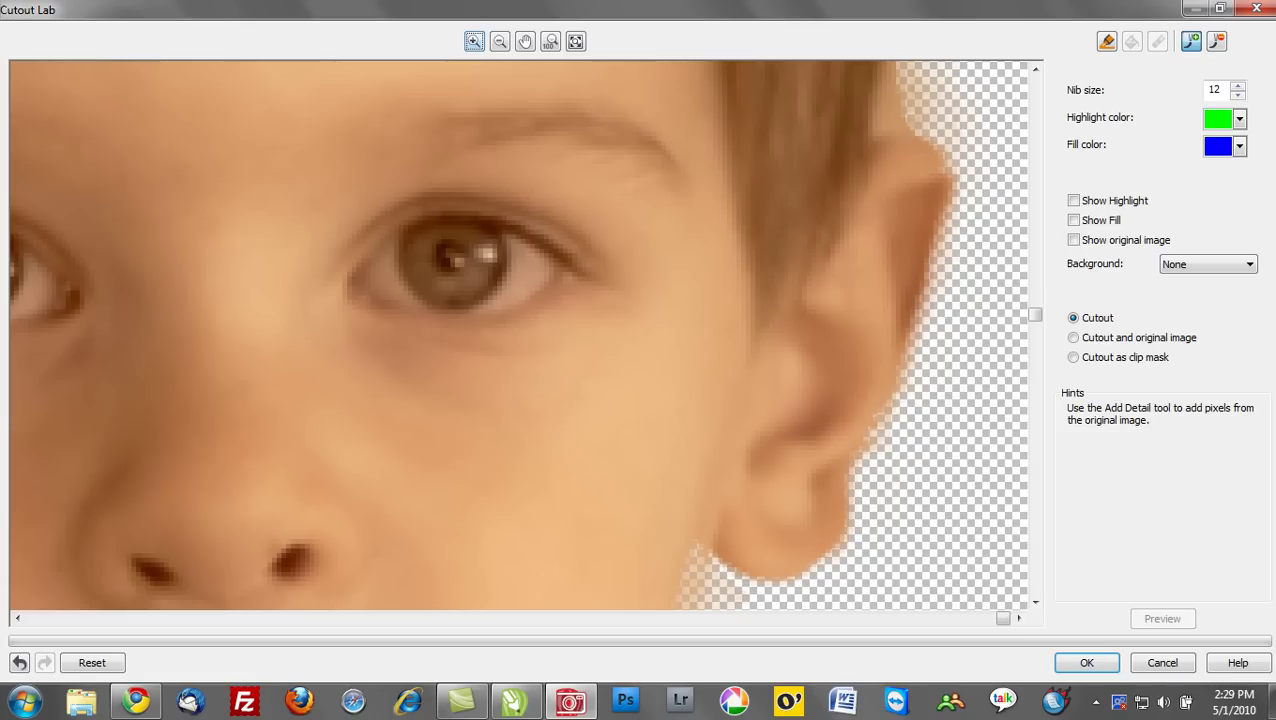
pyautogui.moveTo(872, 372); pyautogui.dragTo(874, 440)
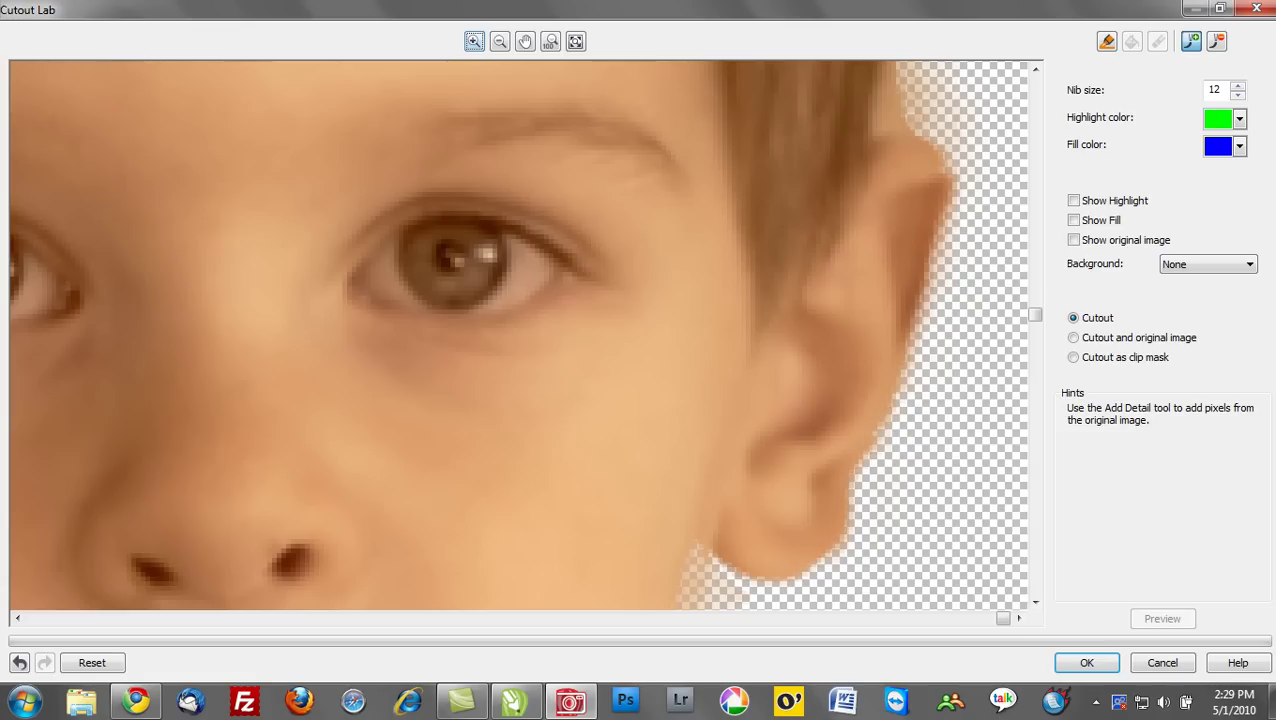
pyautogui.moveTo(900, 125)
pyautogui.mouseDown()
pyautogui.moveTo(962, 155)
pyautogui.moveTo(962, 212)
pyautogui.moveTo(902, 400)
pyautogui.mouseUp()
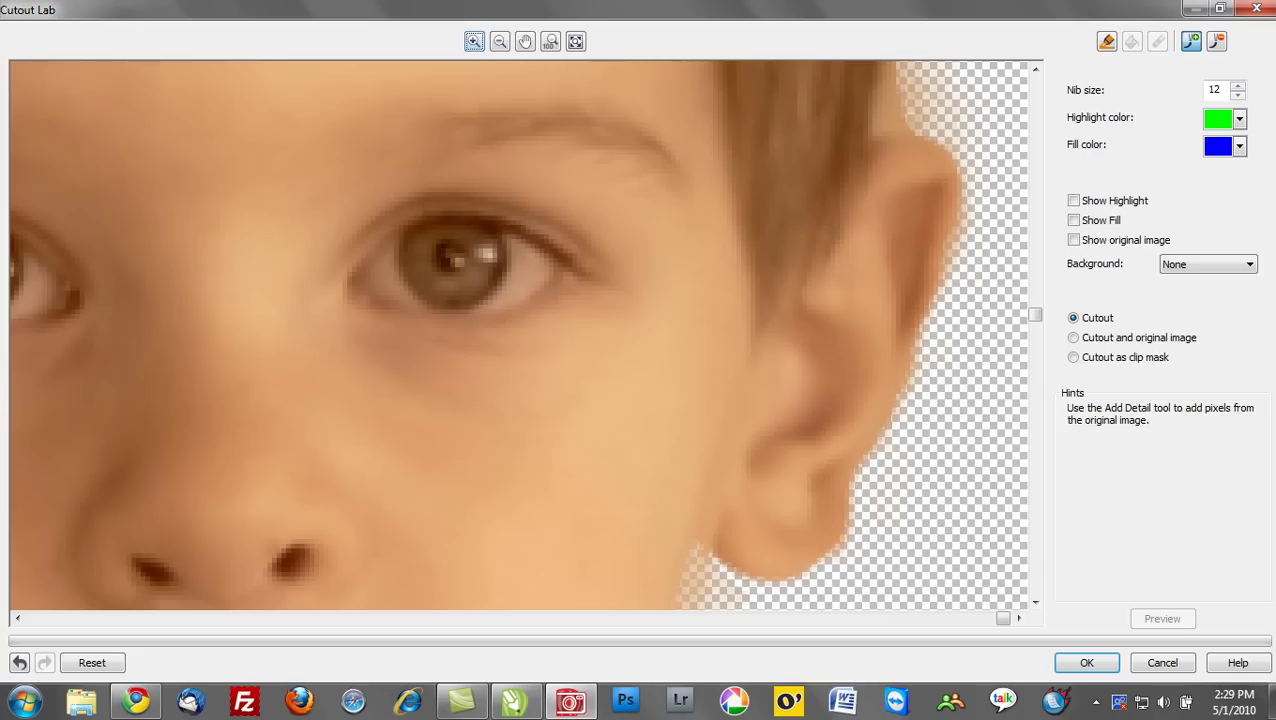
pyautogui.scroll(-3, 718, 354)
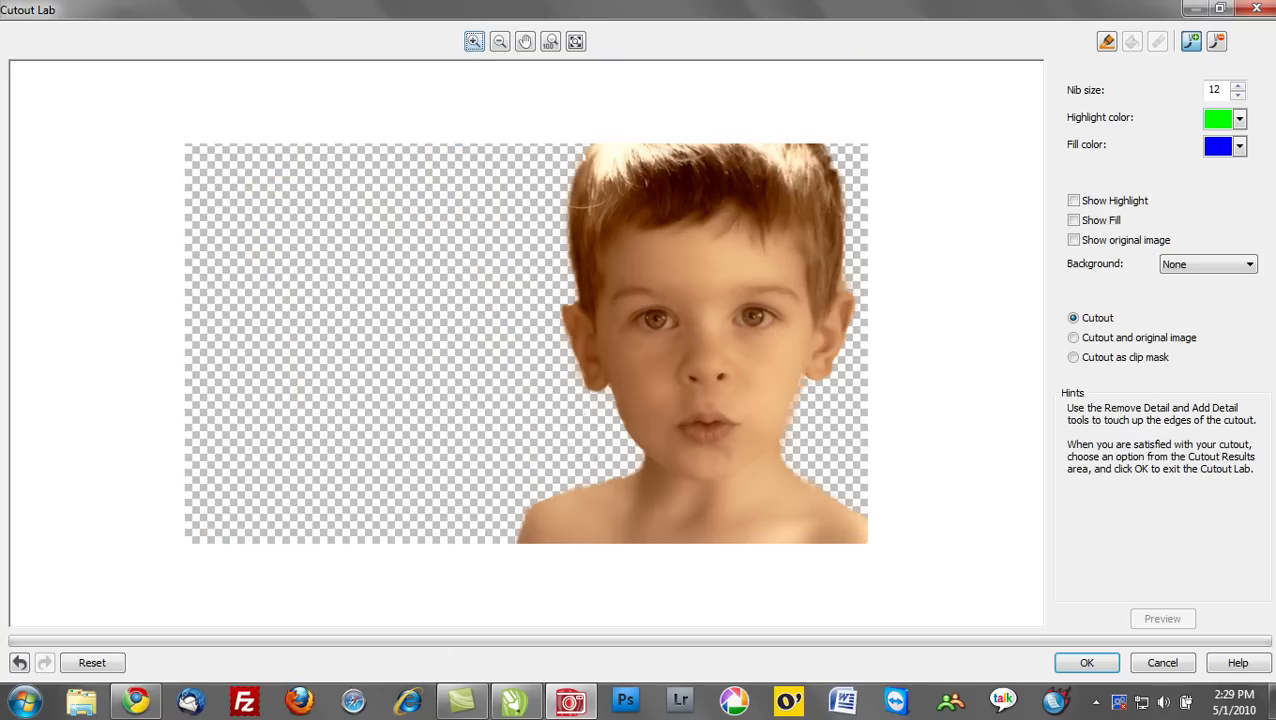
# Step: Touch up the remaining cutout edges with Add Detail at nib size 12 and apply the cutout
pyautogui.scroll(3, 570, 331)
pyautogui.moveTo(440, 426)
pyautogui.mouseDown()
pyautogui.moveTo(398, 432)
pyautogui.moveTo(412, 415)
pyautogui.moveTo(410, 506)
pyautogui.moveTo(443, 555)
pyautogui.mouseUp()
pyautogui.moveTo(398, 420)
pyautogui.mouseDown()
pyautogui.moveTo(388, 402)
pyautogui.moveTo(386, 448)
pyautogui.mouseUp()
pyautogui.scroll(-3, 432, 430)
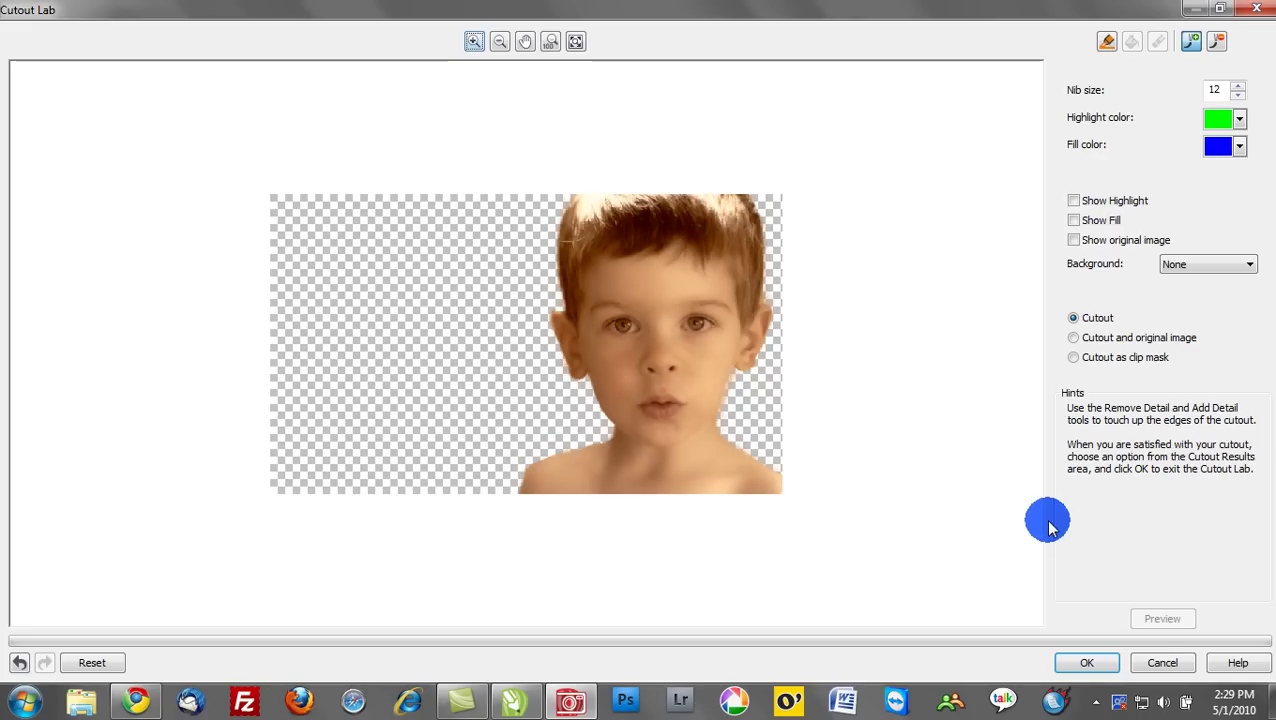
pyautogui.click(1095, 668)
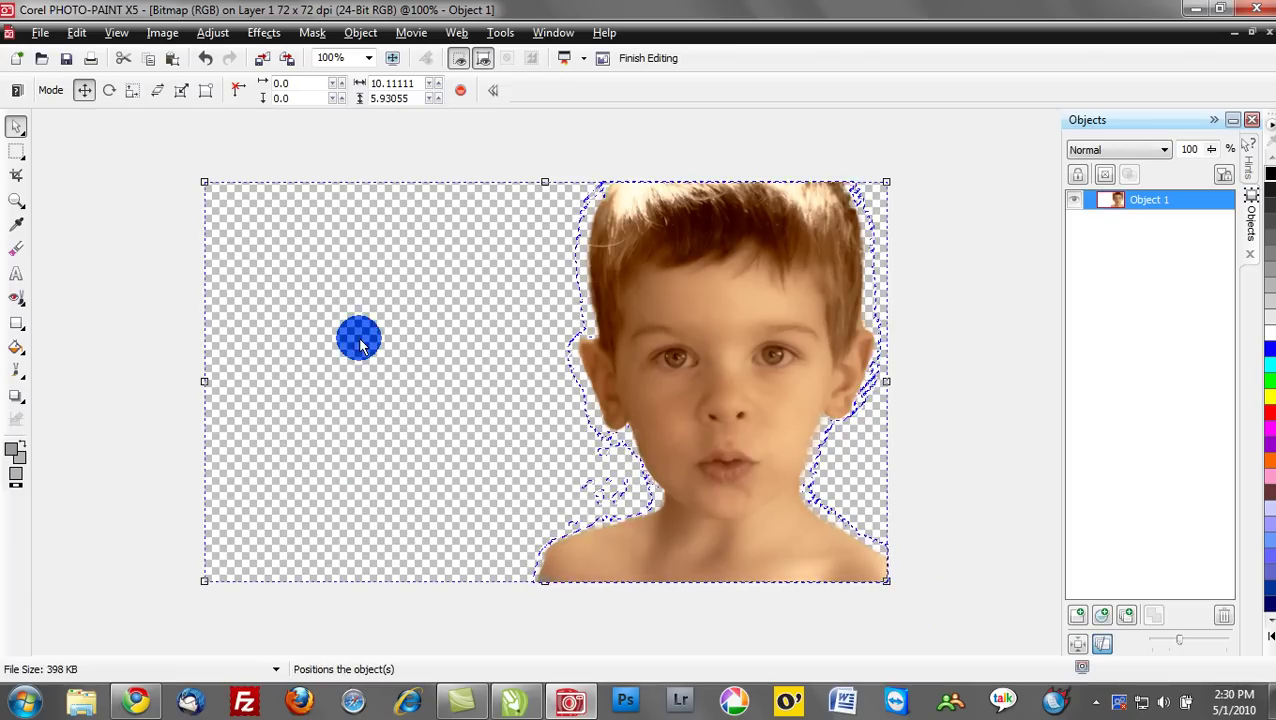
# Step: Scale the cut-out boy down to 4.84722 by 5.48611 and move him to the middle of the canvas, near its upper edge
pyautogui.click(359, 301)
pyautogui.moveTo(678, 280); pyautogui.dragTo(569, 339)
pyautogui.moveTo(714, 175); pyautogui.dragTo(689, 203)
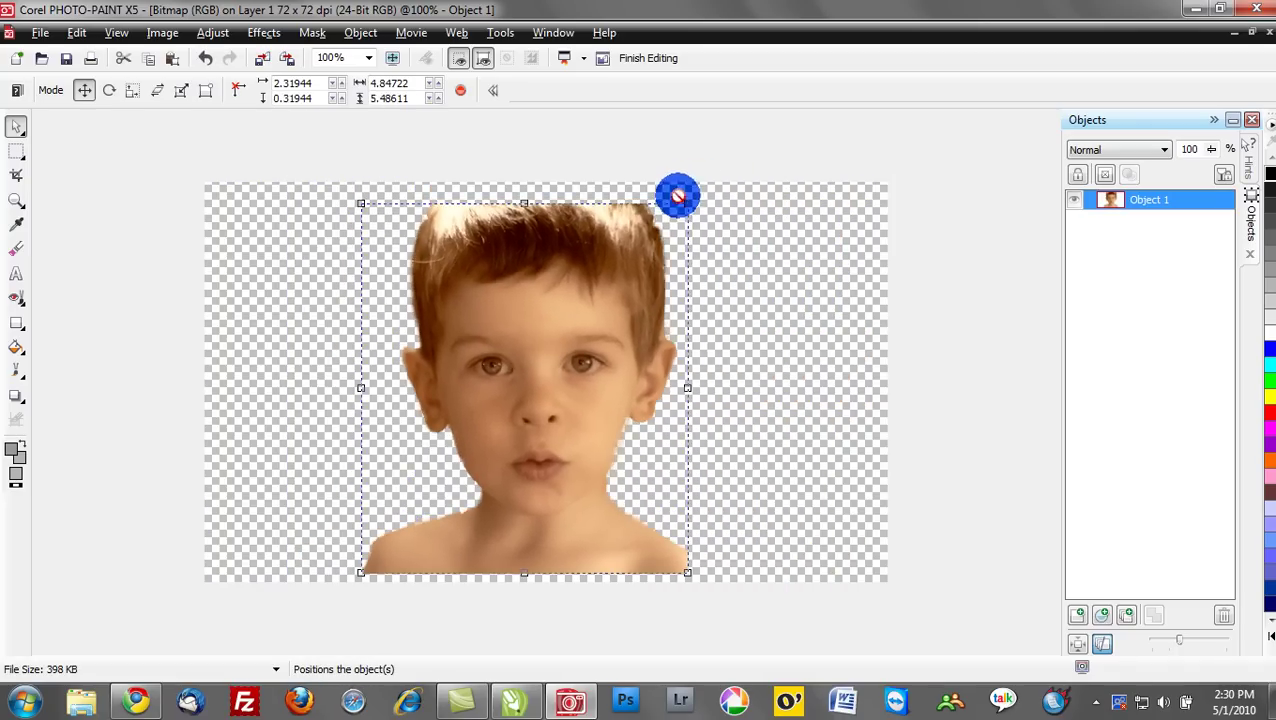
pyautogui.moveTo(457, 357); pyautogui.dragTo(476, 339)
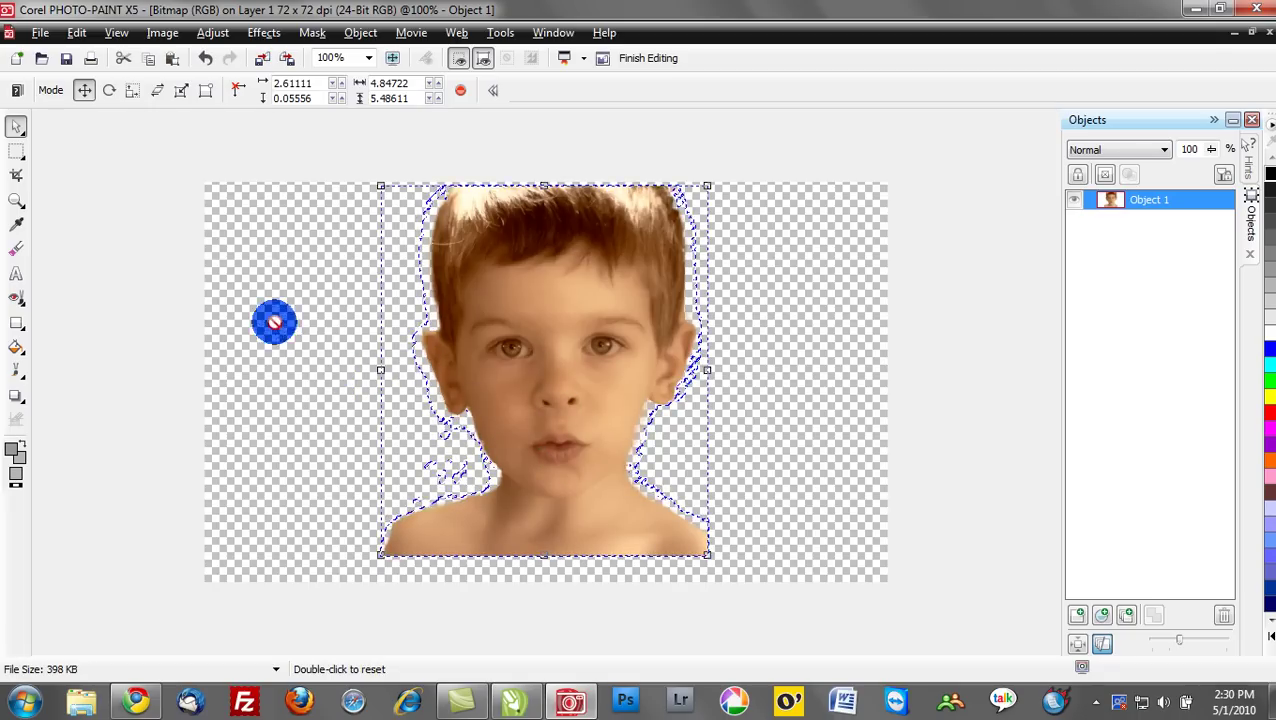
# Step: Activate the Clone tool for retouching the boy's face
pyautogui.click(26, 305)
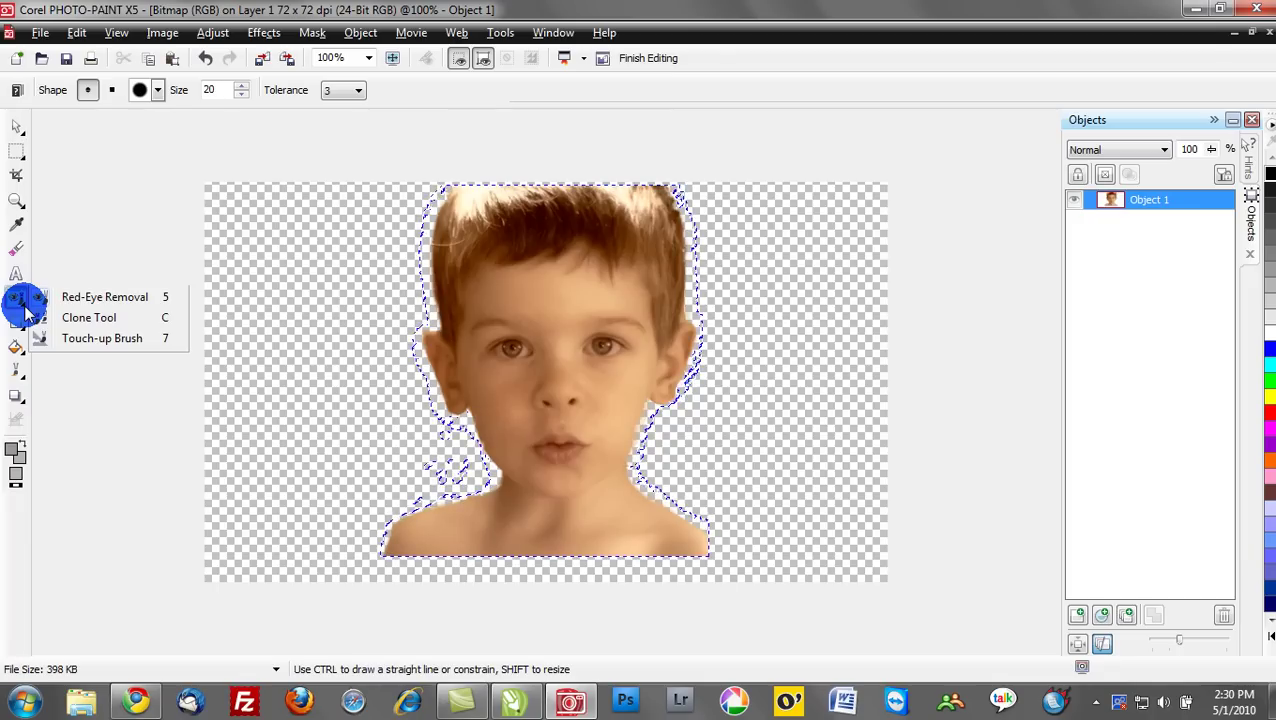
pyautogui.moveTo(26, 314); pyautogui.dragTo(65, 340)
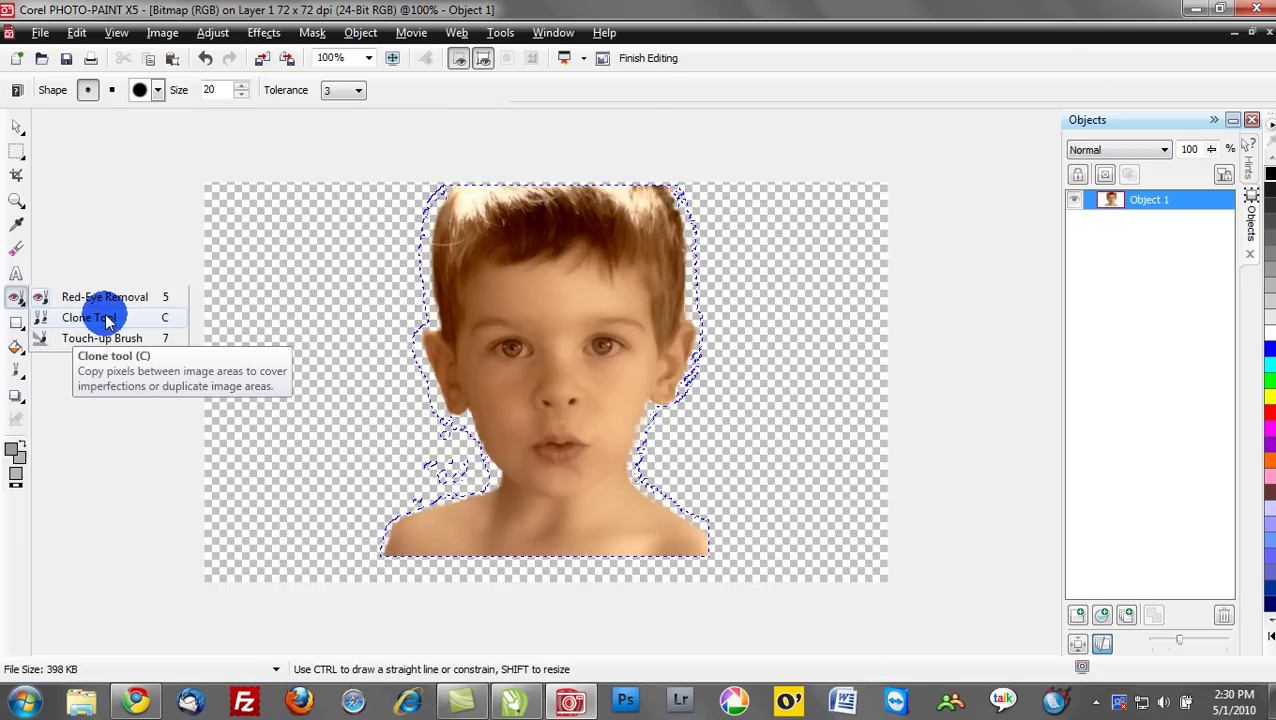
pyautogui.click(108, 320)
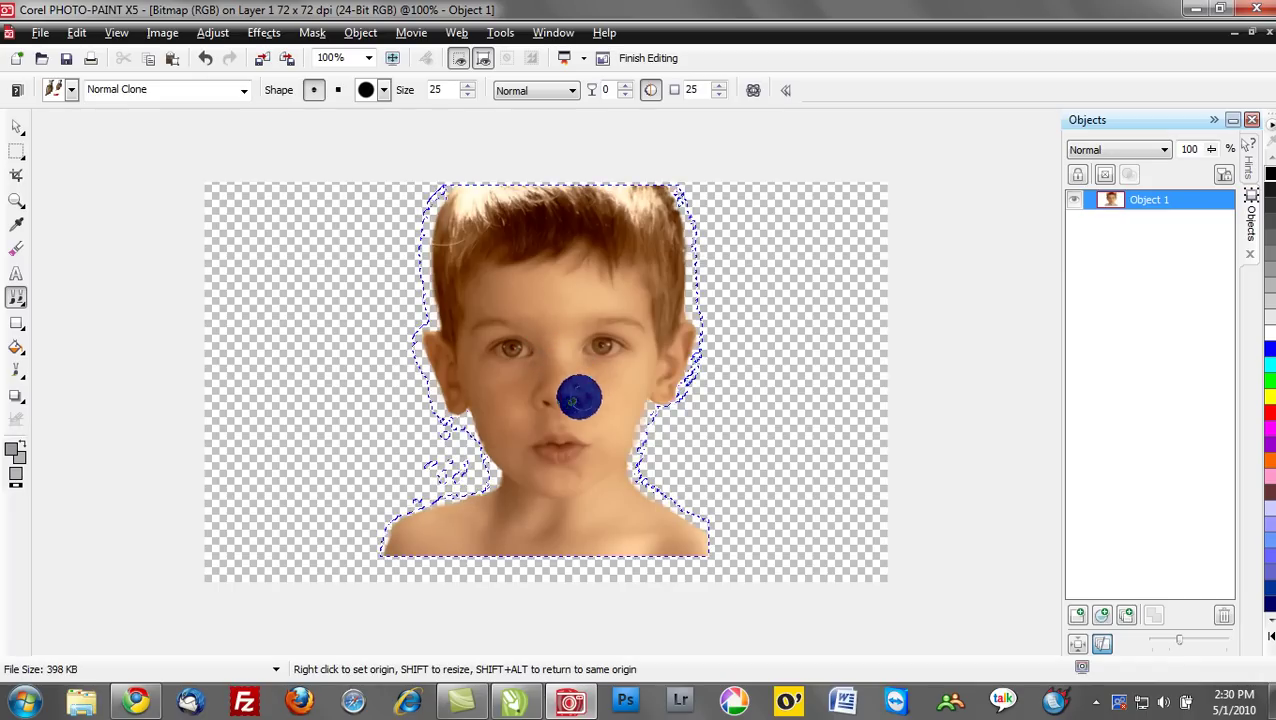
# Step: Try cloning cheek skin over the shadow under the eye on the photo's left with a size 12 brush, and undo it
pyautogui.scroll(2, 550, 350)
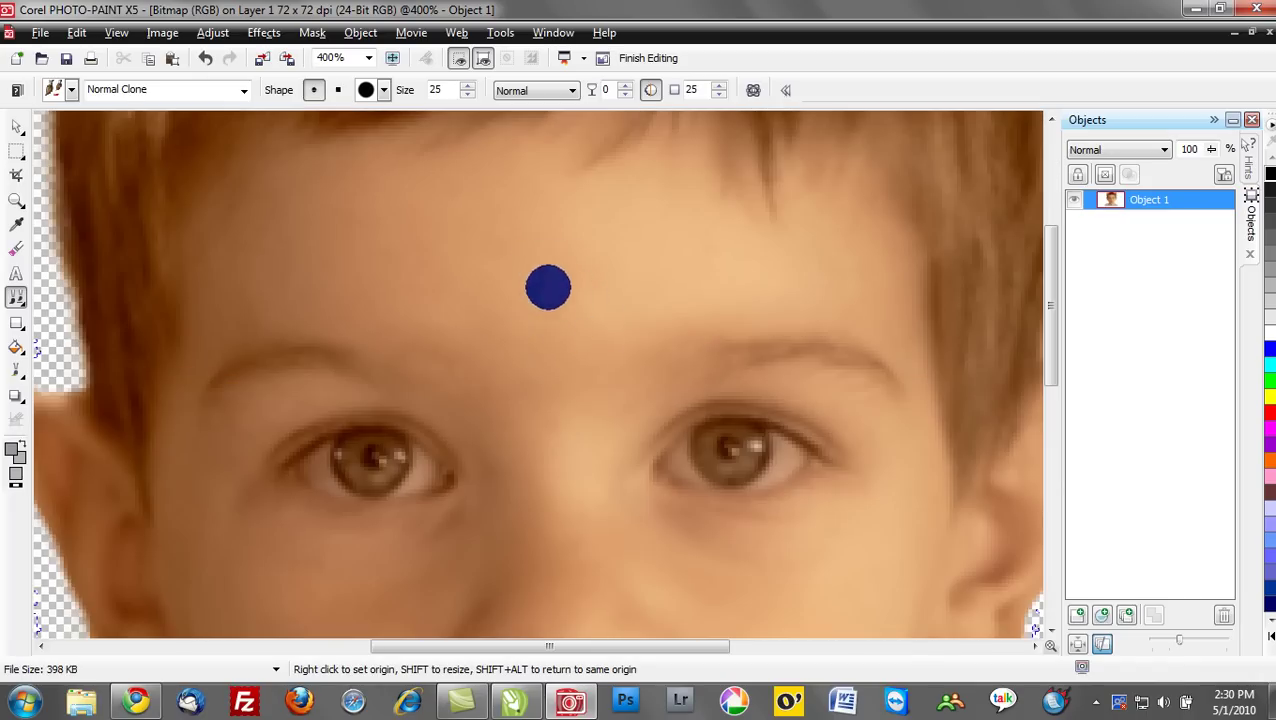
pyautogui.scroll(-1, 550, 290)
pyautogui.scroll(1, 520, 487)
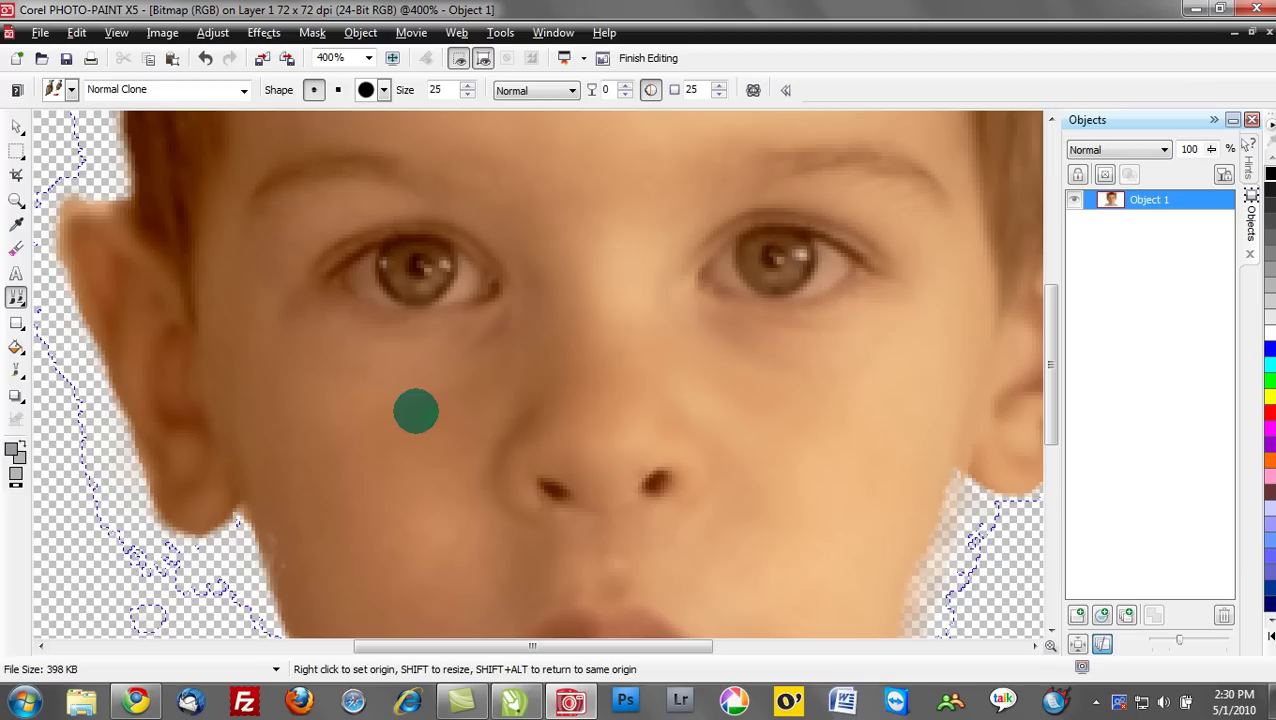
pyautogui.moveTo(416, 411)
pyautogui.mouseDown()
pyautogui.moveTo(424, 444)
pyautogui.moveTo(384, 359)
pyautogui.moveTo(355, 237)
pyautogui.moveTo(434, 433)
pyautogui.moveTo(430, 399)
pyautogui.mouseUp()
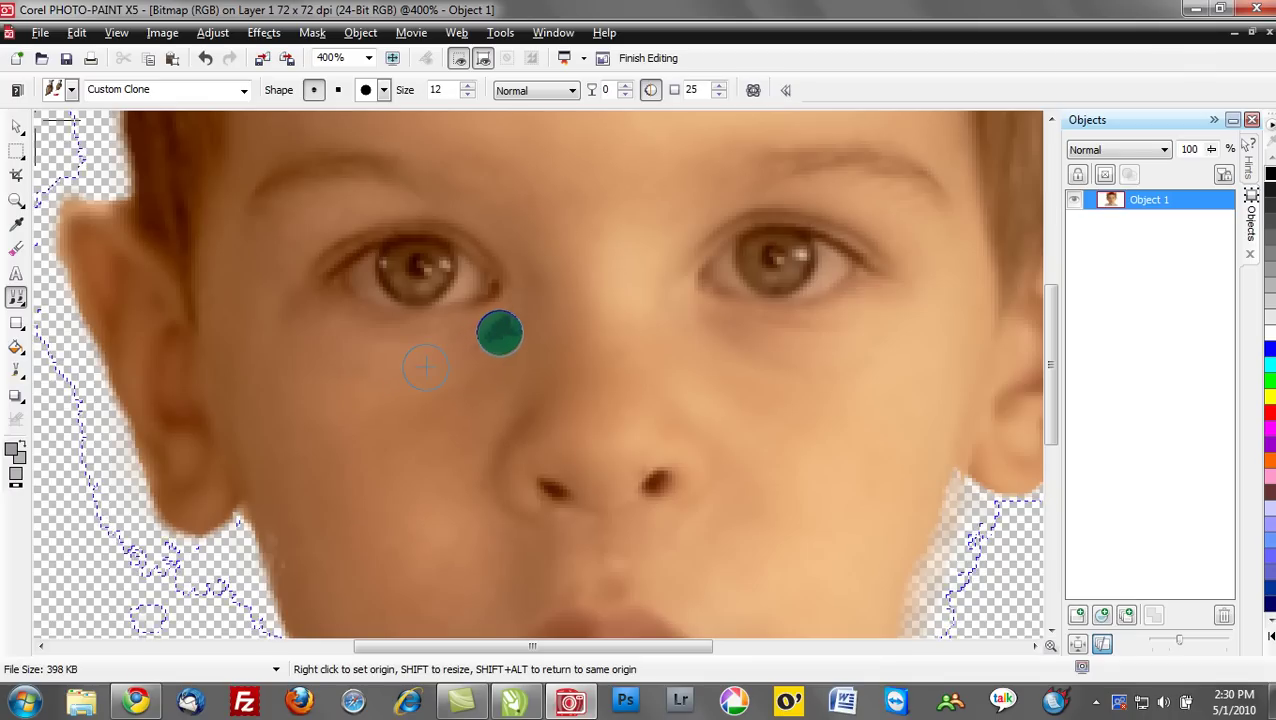
pyautogui.scroll(2, 493, 336)
pyautogui.scroll(-2, 494, 379)
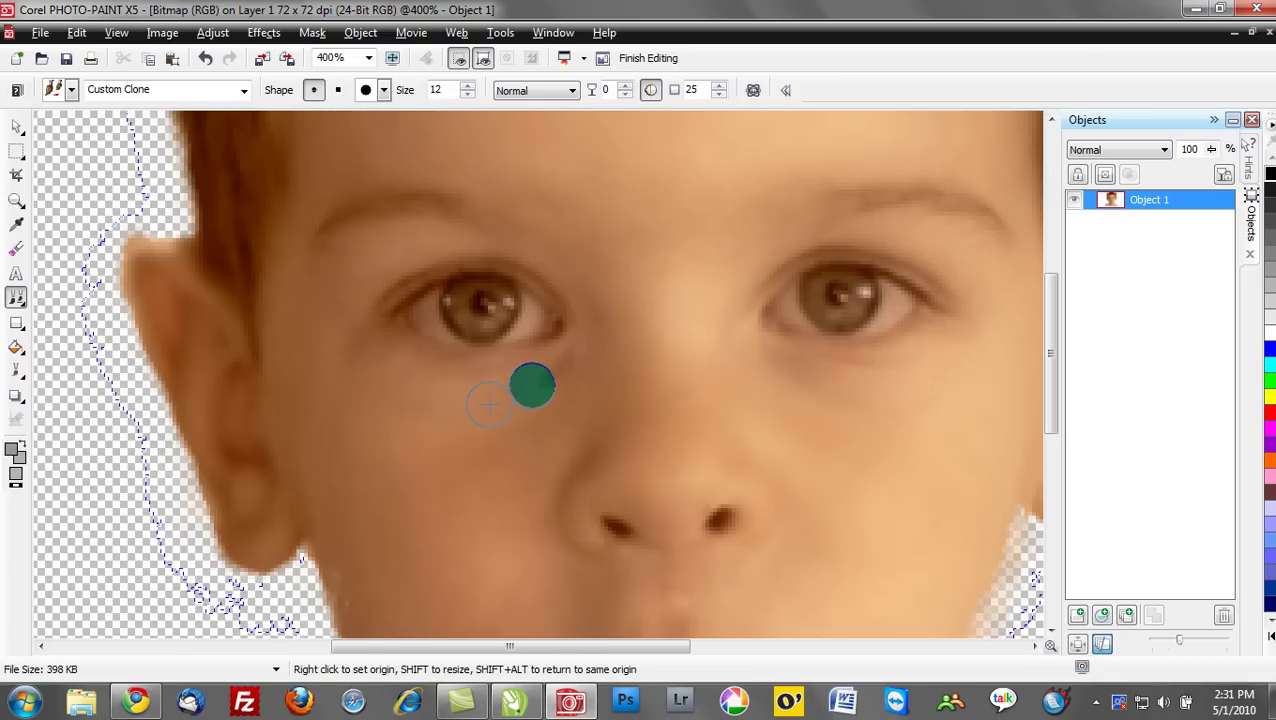
pyautogui.rightClick(549, 375)
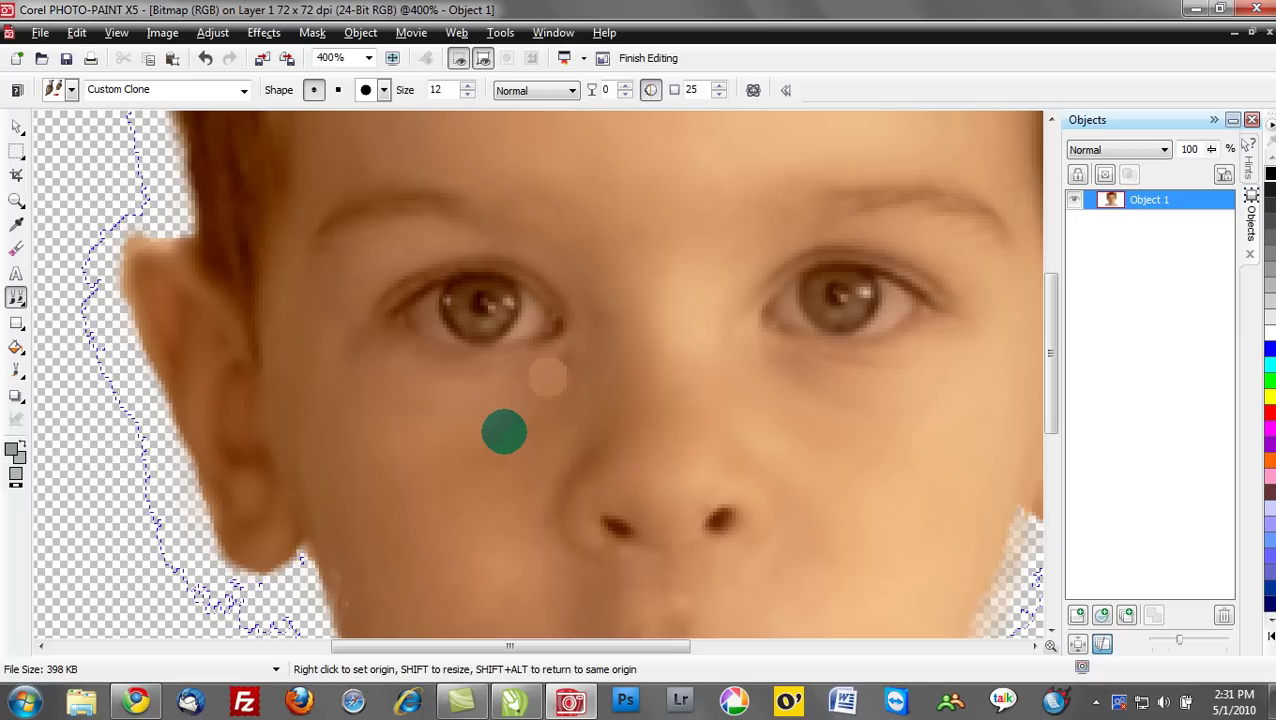
pyautogui.hotkey('ctrl', 'z')
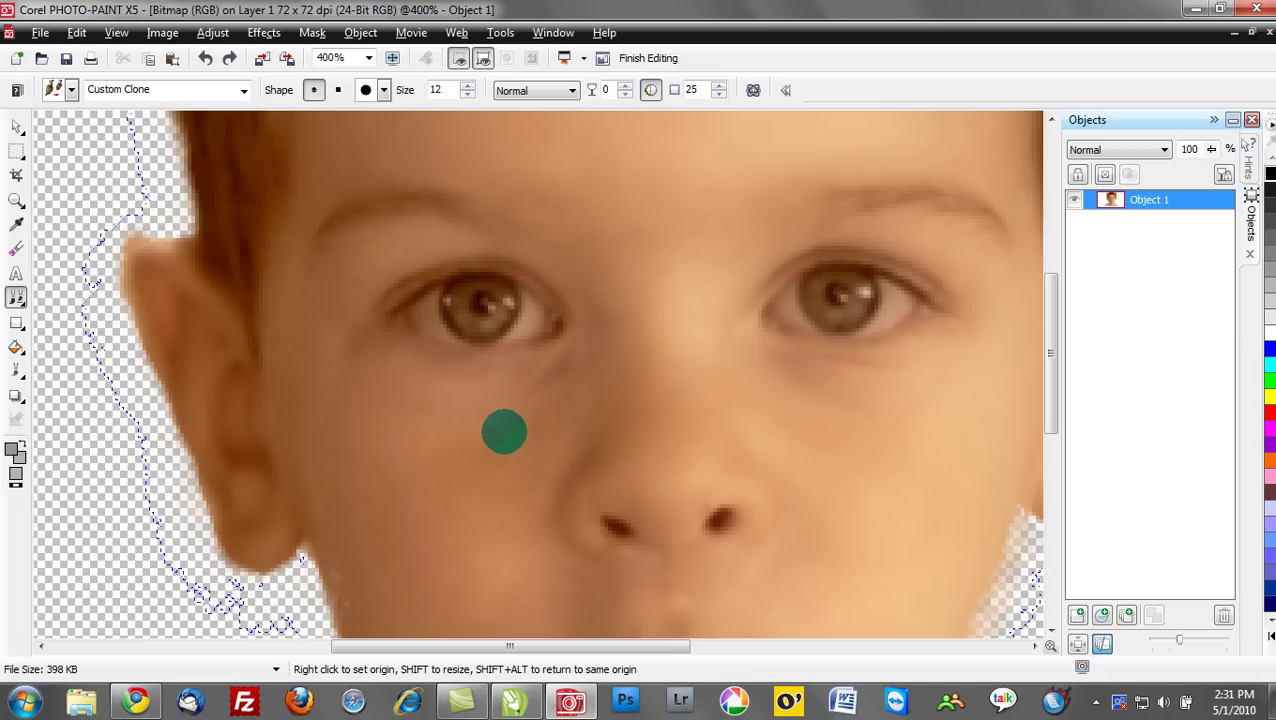
# Step: Choose the Big Soft Cover clone preset and reduce its brush size to 13
pyautogui.click(244, 92)
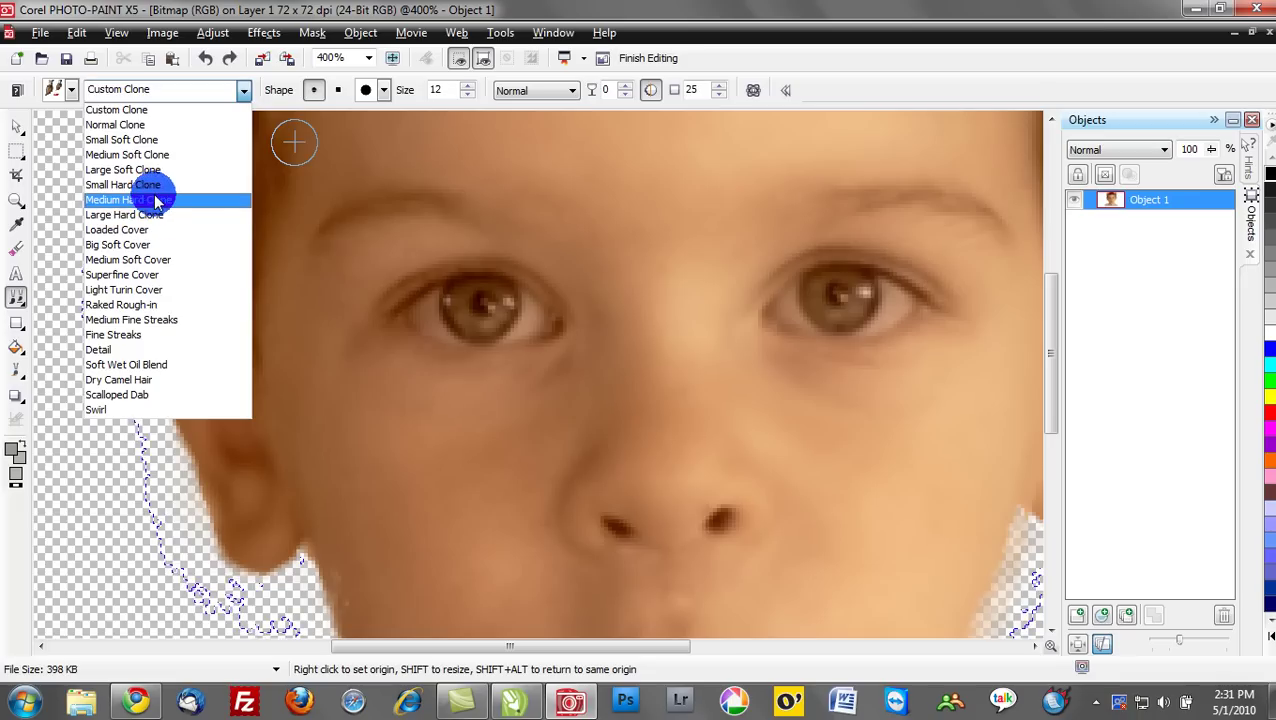
pyautogui.click(158, 245)
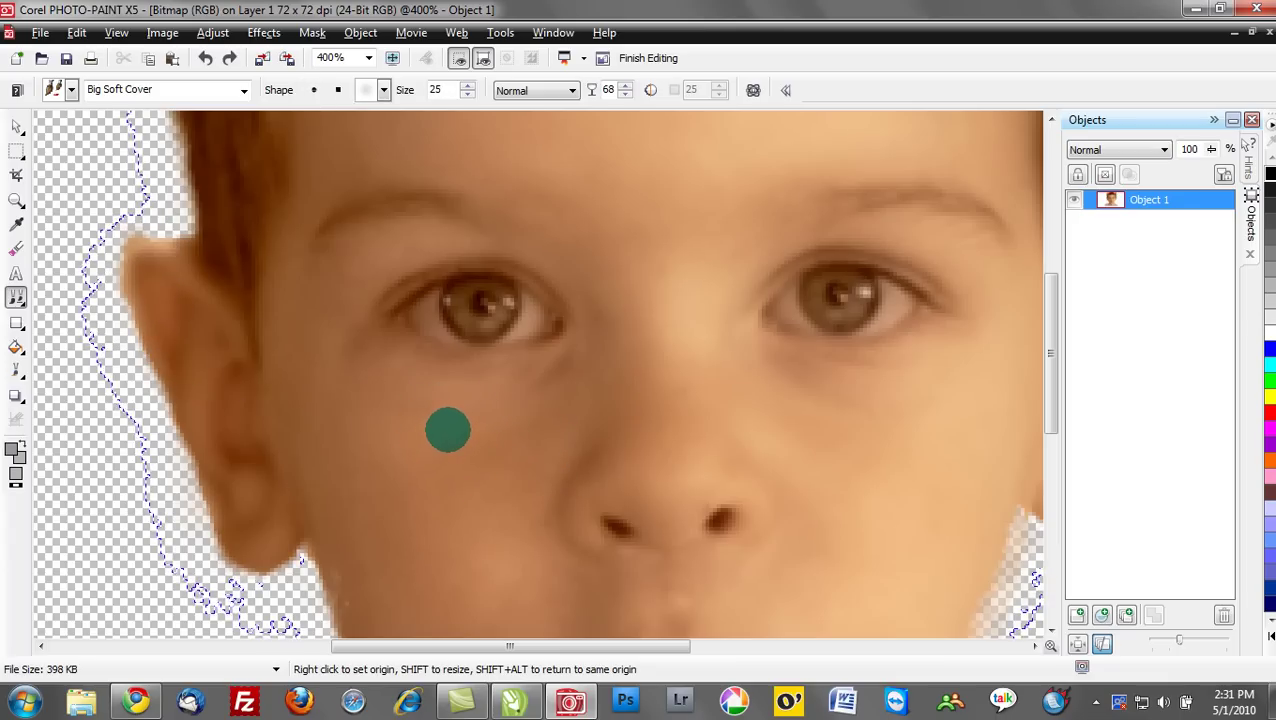
pyautogui.keyDown('shift'); pyautogui.moveTo(449, 430); pyautogui.dragTo(476, 453); pyautogui.keyUp('shift')
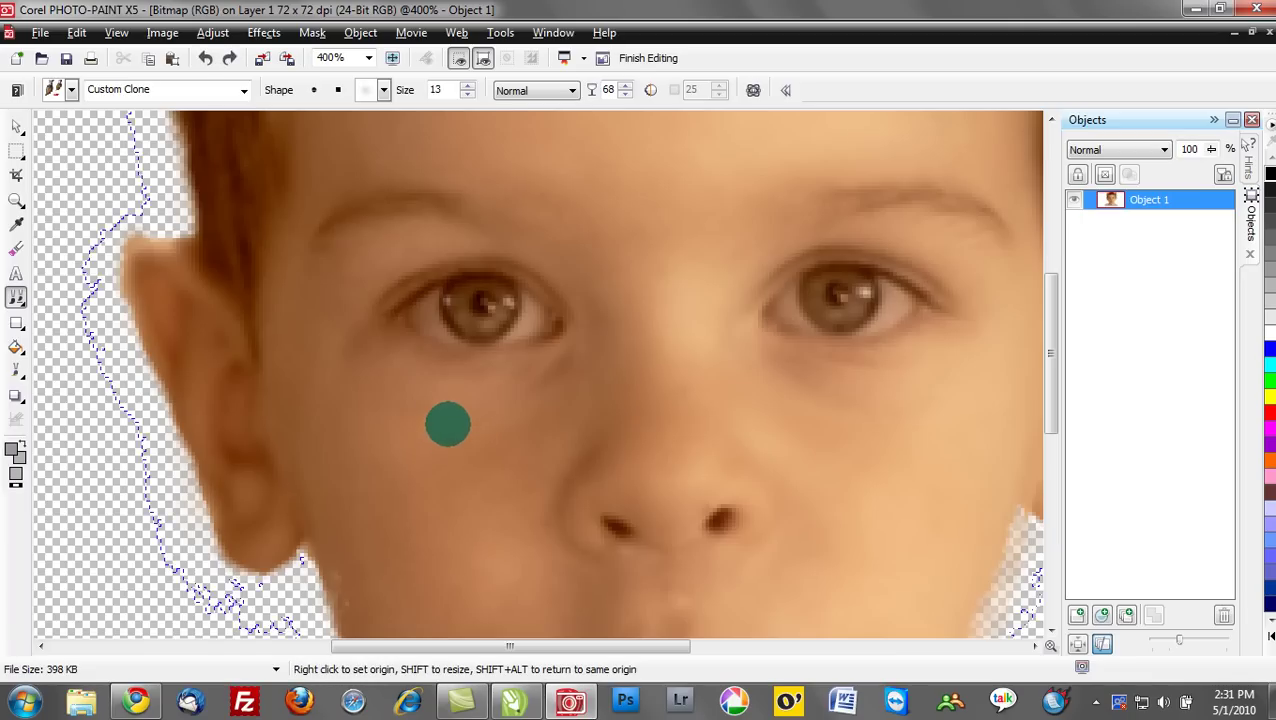
# Step: Try softly cloning the shadow under the eye on the photo's left, undo the strokes, and fit the image in view
pyautogui.moveTo(562, 369); pyautogui.dragTo(528, 394)
pyautogui.moveTo(452, 428); pyautogui.dragTo(430, 465)
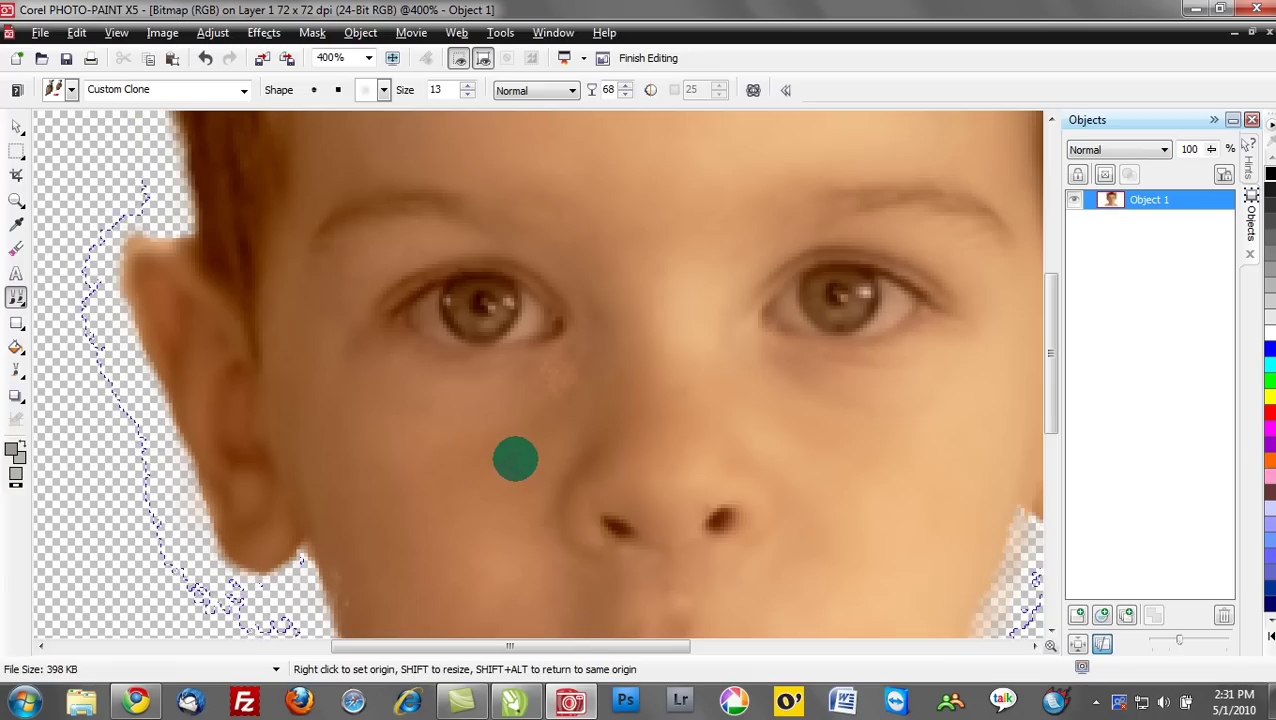
pyautogui.hotkey('ctrl', 'z')
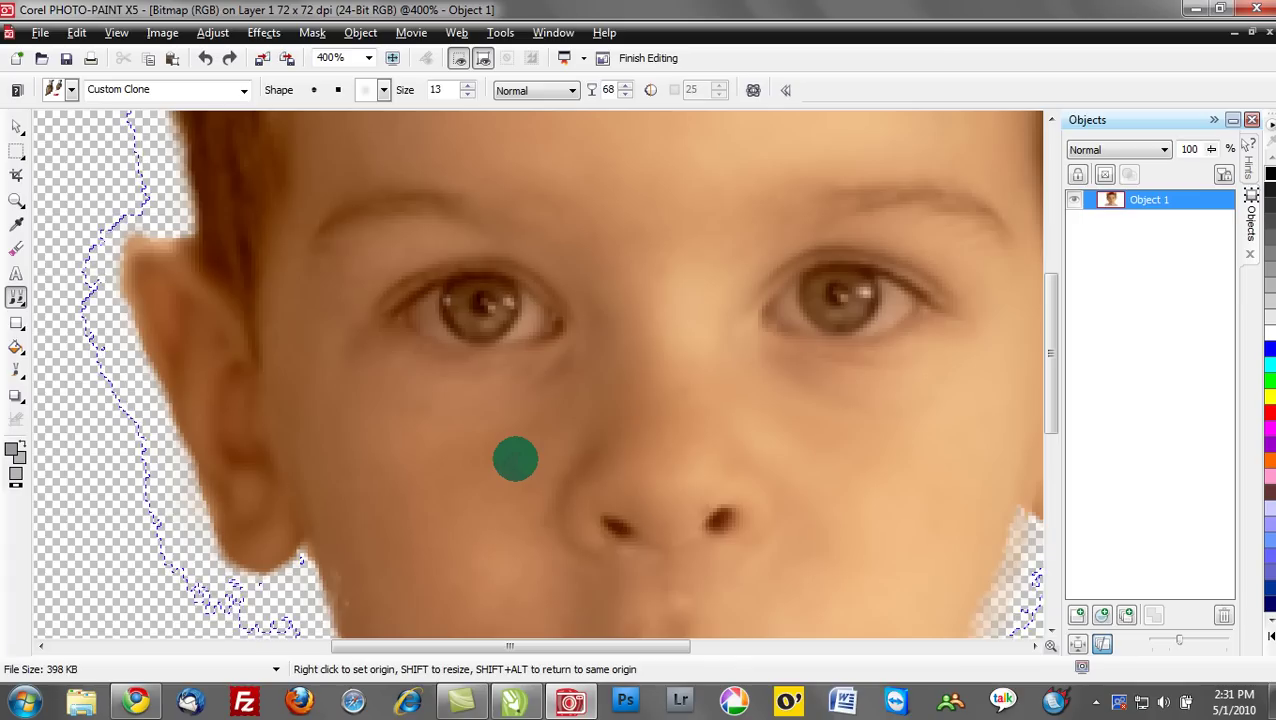
pyautogui.press('F4')
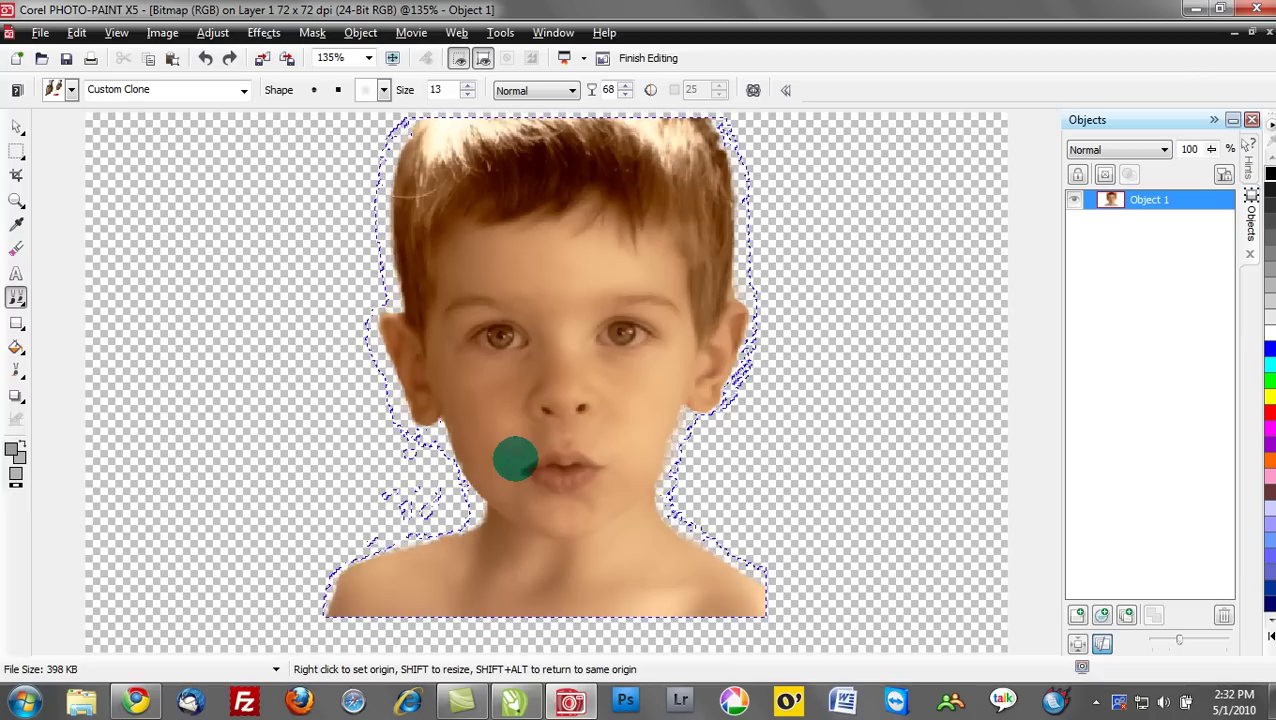